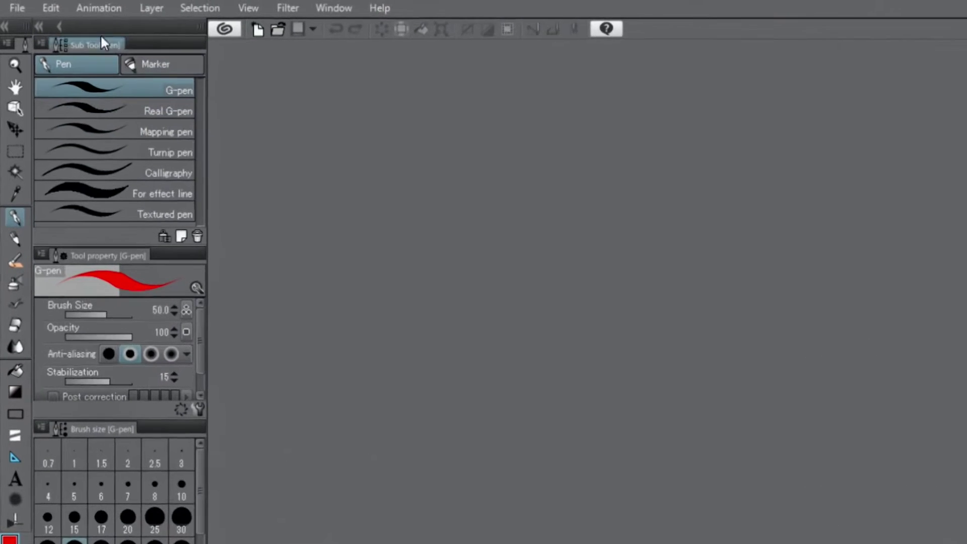
Step: Open the File menu in the empty workspace
{"action": "left_click", "coordinate": [12, 9]}
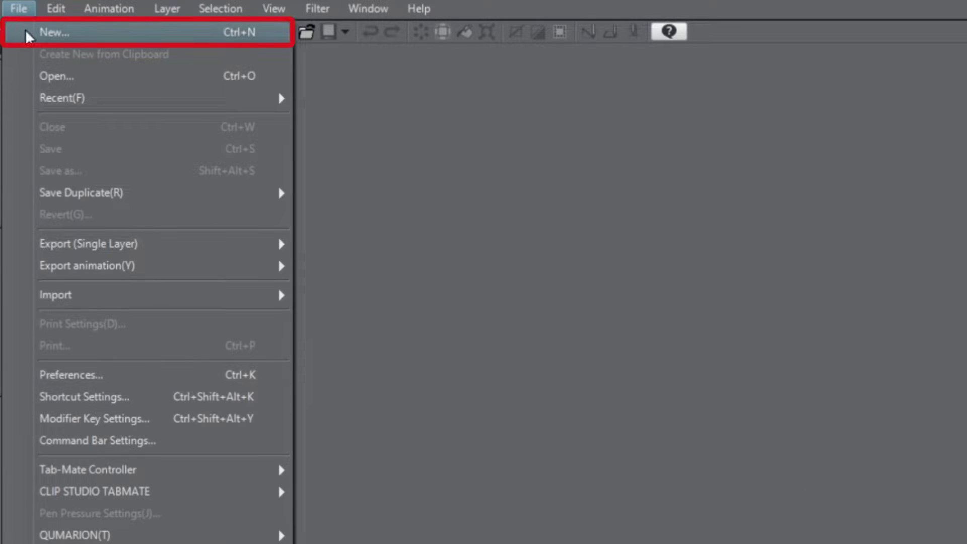
Step: Create a new B5 Color canvas, 3541 × 2508 px at 350 dpi
{"action": "left_click", "coordinate": [25, 30]}
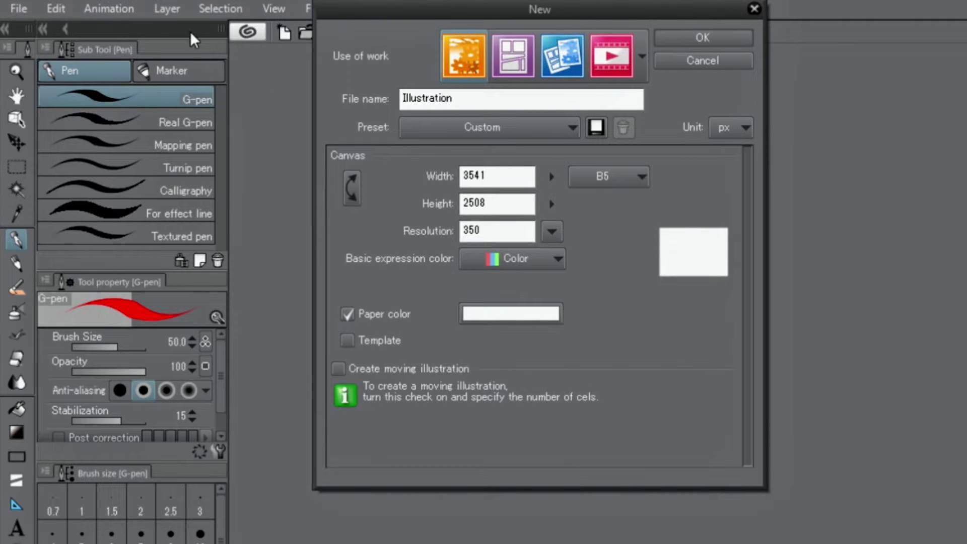
{"action": "left_click", "coordinate": [608, 182]}
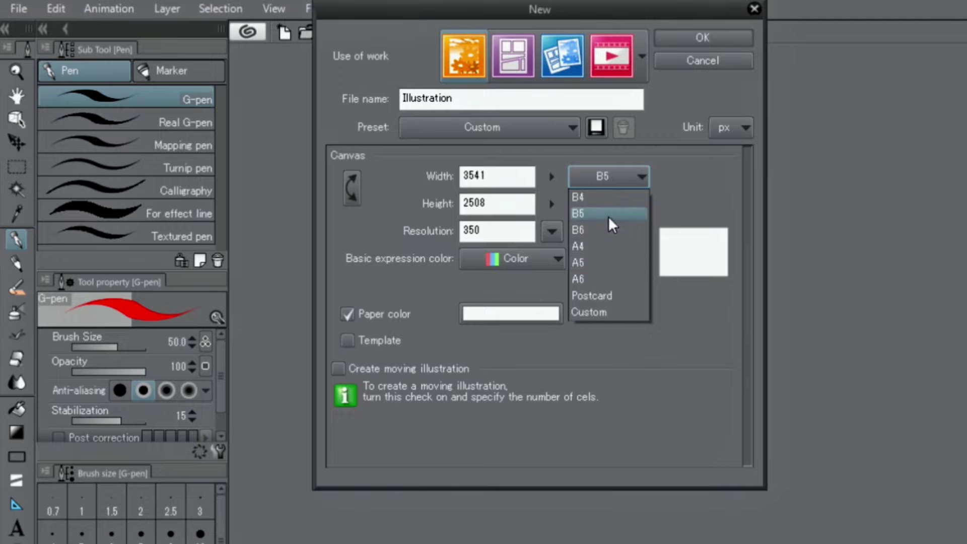
{"action": "left_click", "coordinate": [607, 177]}
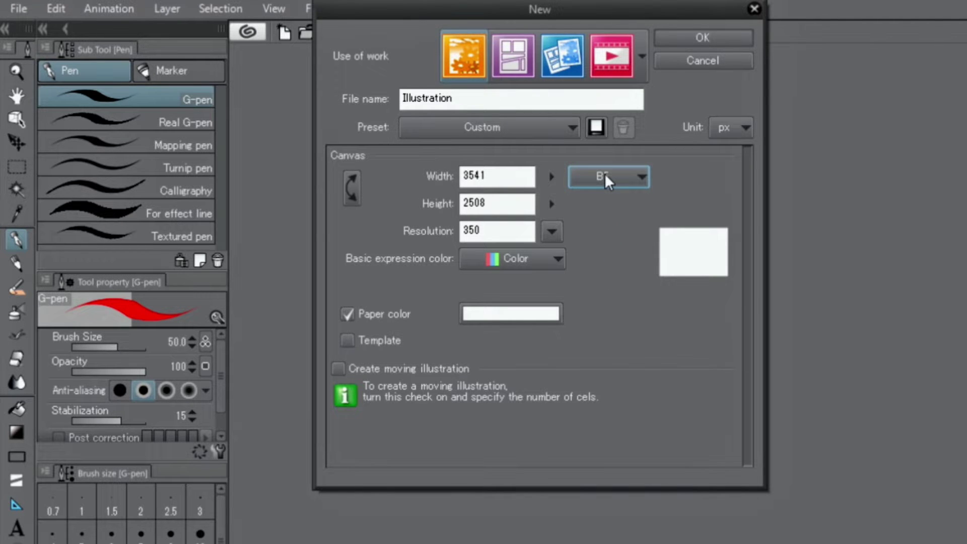
{"action": "left_click", "coordinate": [531, 254]}
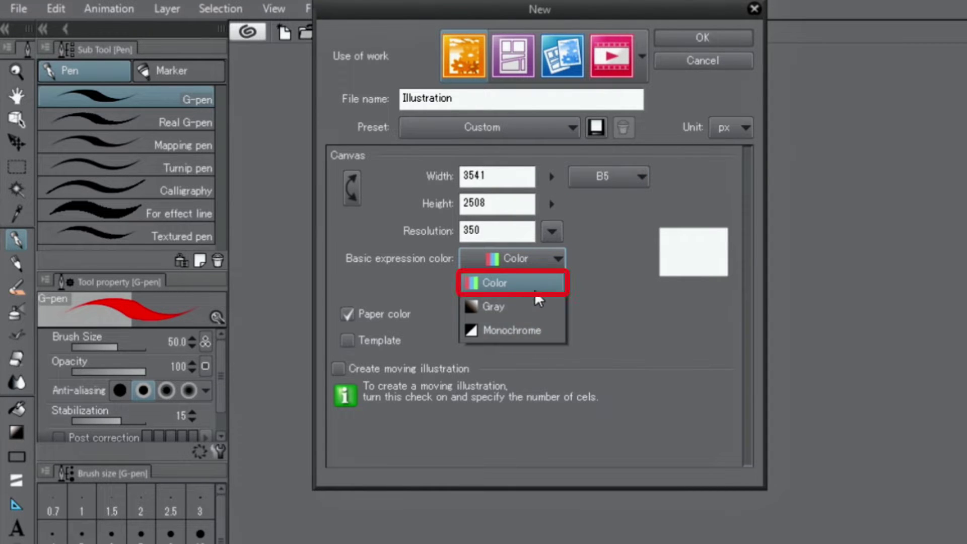
{"action": "left_click", "coordinate": [536, 255]}
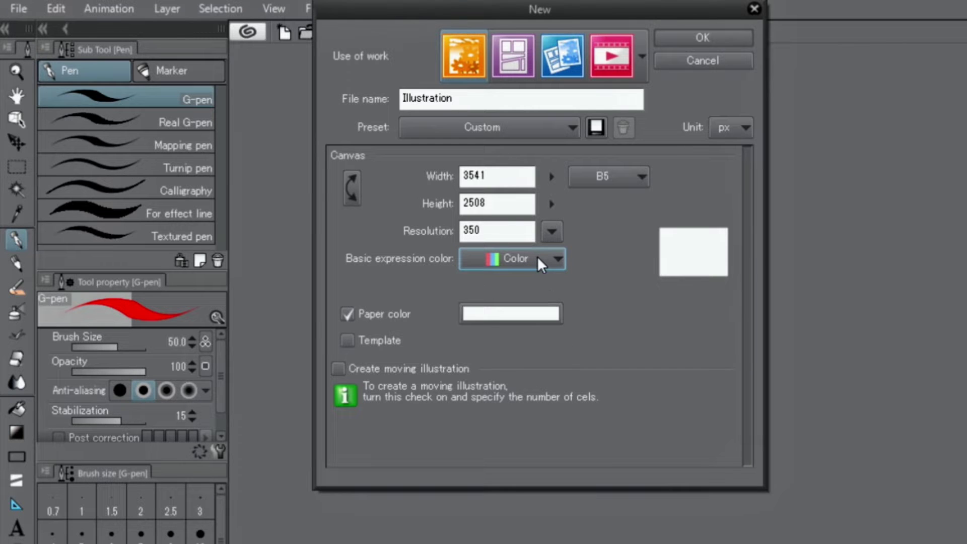
{"action": "left_click", "coordinate": [686, 40]}
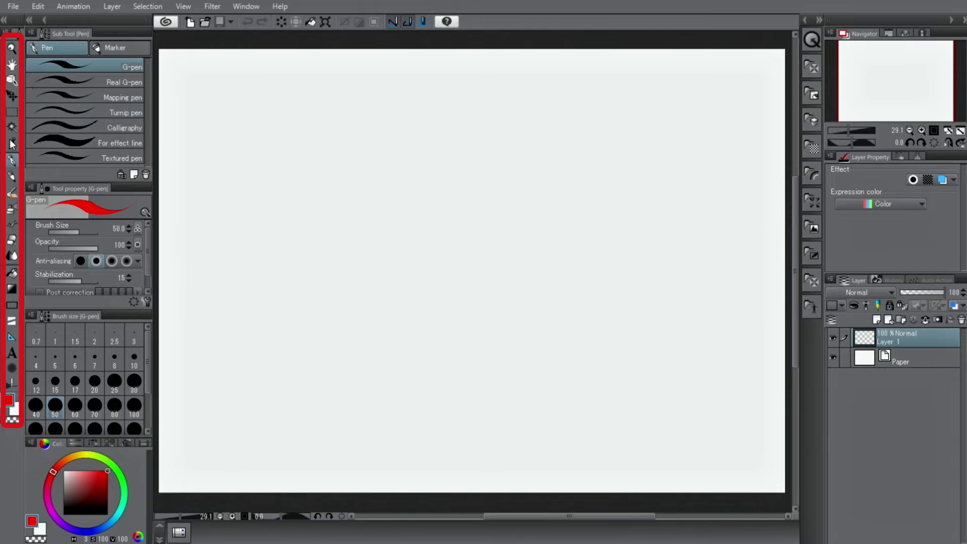
Step: Select the G-pen under the Pen tool after checking the pencil and brush groups
{"action": "left_click", "coordinate": [11, 178]}
{"action": "left_click", "coordinate": [11, 193]}
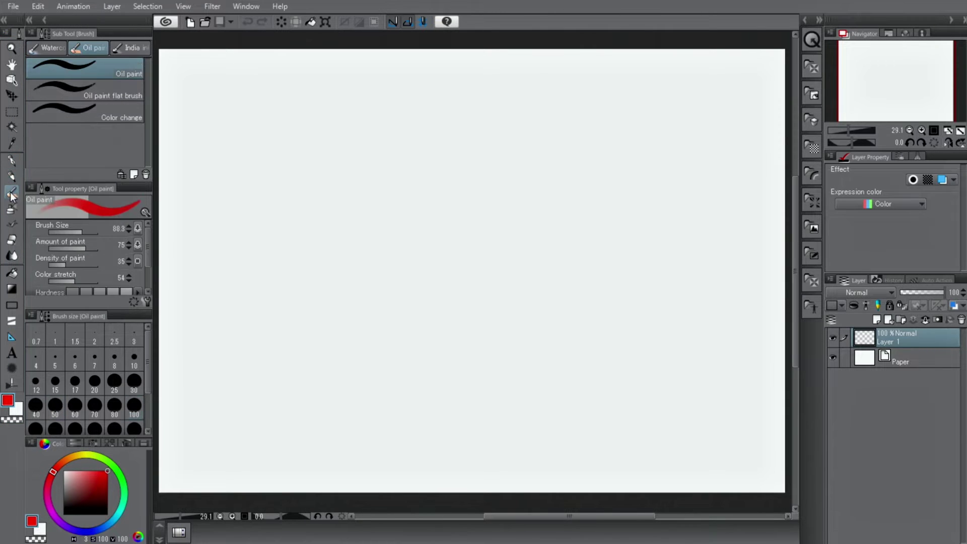
{"action": "left_click", "coordinate": [12, 162]}
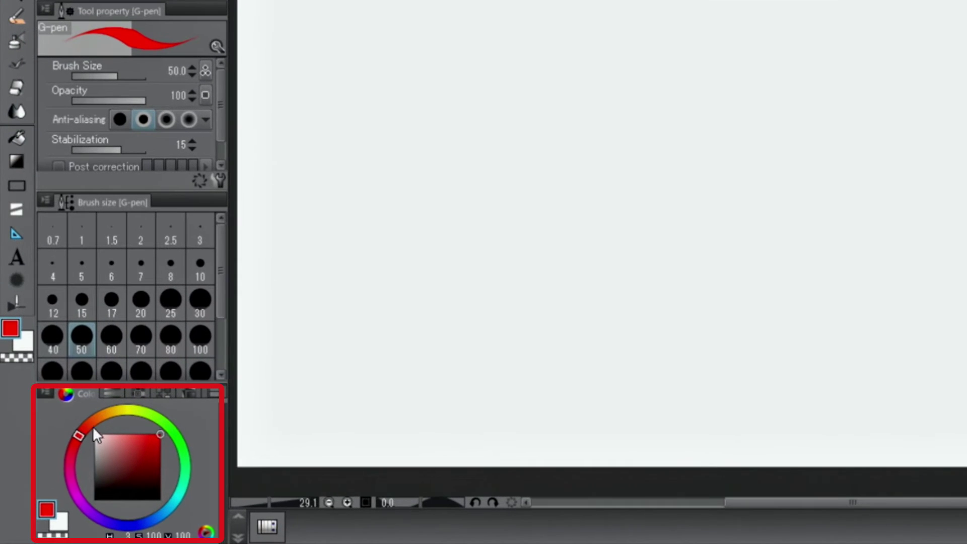
Step: Set the colour to dark red and draw looping G-pen test strokes
{"action": "mouse_move", "coordinate": [77, 440]}
{"action": "left_mouse_down"}
{"action": "mouse_move", "coordinate": [72, 468]}
{"action": "mouse_move", "coordinate": [120, 524]}
{"action": "mouse_move", "coordinate": [183, 501]}
{"action": "mouse_move", "coordinate": [174, 448]}
{"action": "mouse_move", "coordinate": [138, 410]}
{"action": "mouse_move", "coordinate": [88, 434]}
{"action": "left_mouse_up"}
{"action": "left_click_drag", "start_coordinate": [149, 452], "coordinate": [160, 434]}
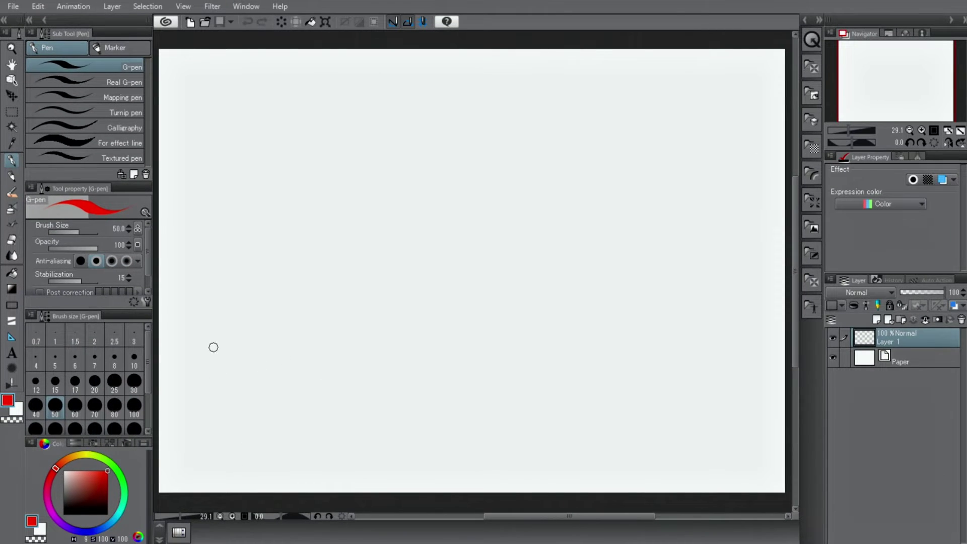
{"action": "mouse_move", "coordinate": [213, 347]}
{"action": "left_mouse_down"}
{"action": "mouse_move", "coordinate": [321, 271]}
{"action": "mouse_move", "coordinate": [245, 198]}
{"action": "mouse_move", "coordinate": [260, 330]}
{"action": "mouse_move", "coordinate": [374, 201]}
{"action": "mouse_move", "coordinate": [298, 155]}
{"action": "left_mouse_up"}
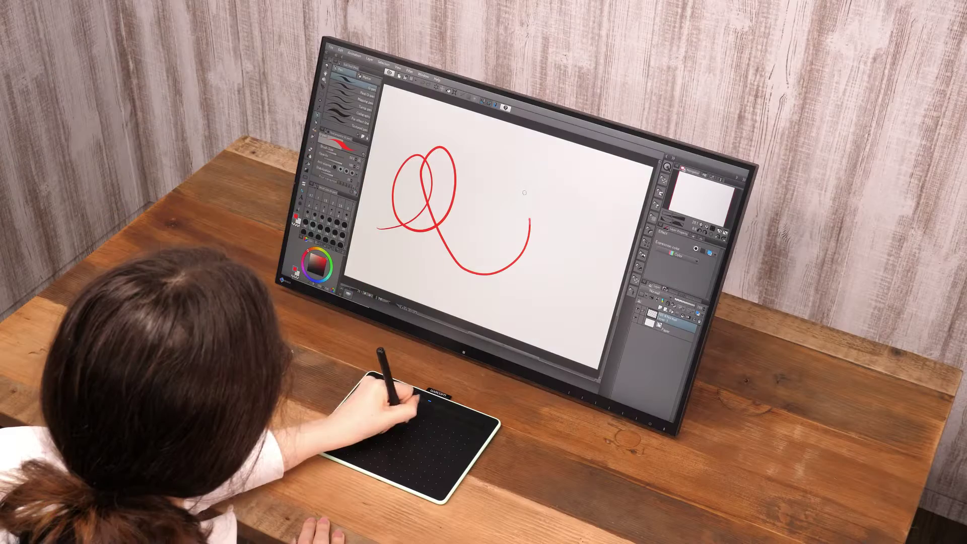
{"action": "mouse_move", "coordinate": [529, 218]}
{"action": "left_mouse_down"}
{"action": "mouse_move", "coordinate": [476, 192]}
{"action": "mouse_move", "coordinate": [622, 223]}
{"action": "left_mouse_up"}
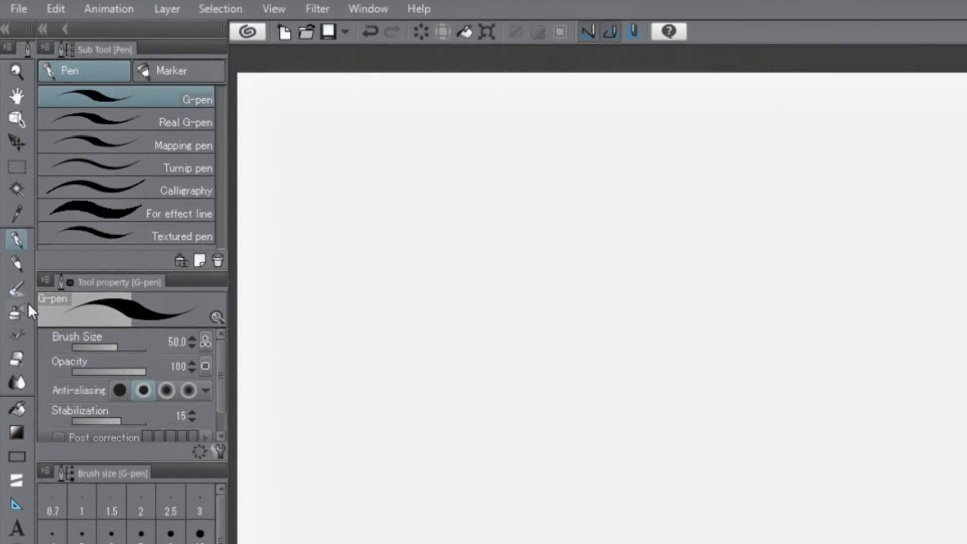
Step: Preview the Design, Darker, Lighter, Mechanical, Colored and Rough pencils, then choose Real pencil
{"action": "left_click", "coordinate": [16, 263]}
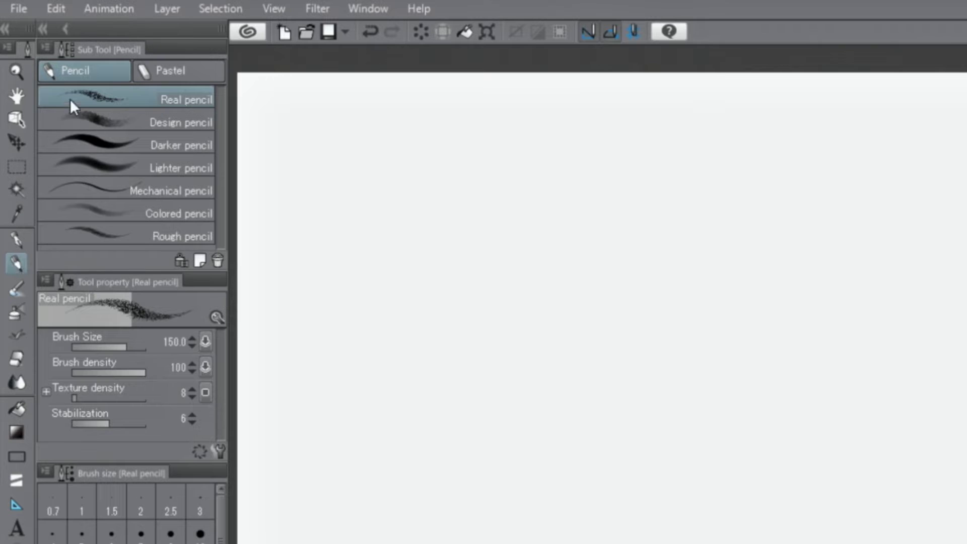
{"action": "left_click", "coordinate": [151, 122]}
{"action": "left_click", "coordinate": [184, 142]}
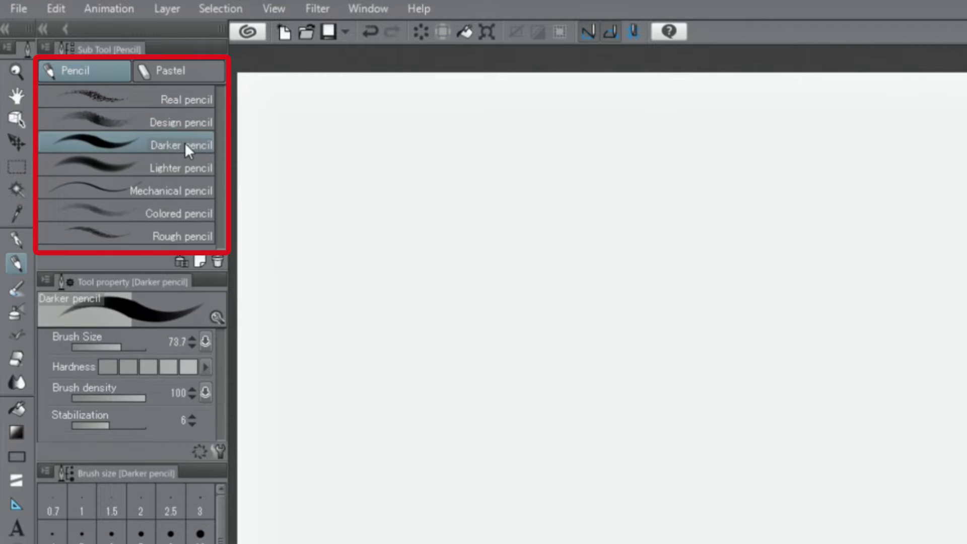
{"action": "left_click", "coordinate": [189, 171]}
{"action": "left_click", "coordinate": [192, 189]}
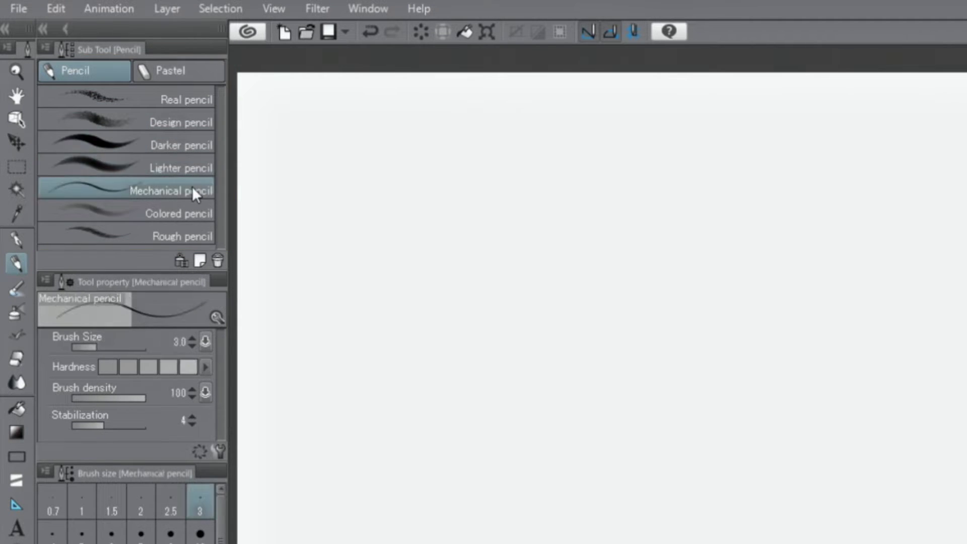
{"action": "left_click", "coordinate": [192, 213]}
{"action": "left_click", "coordinate": [192, 234]}
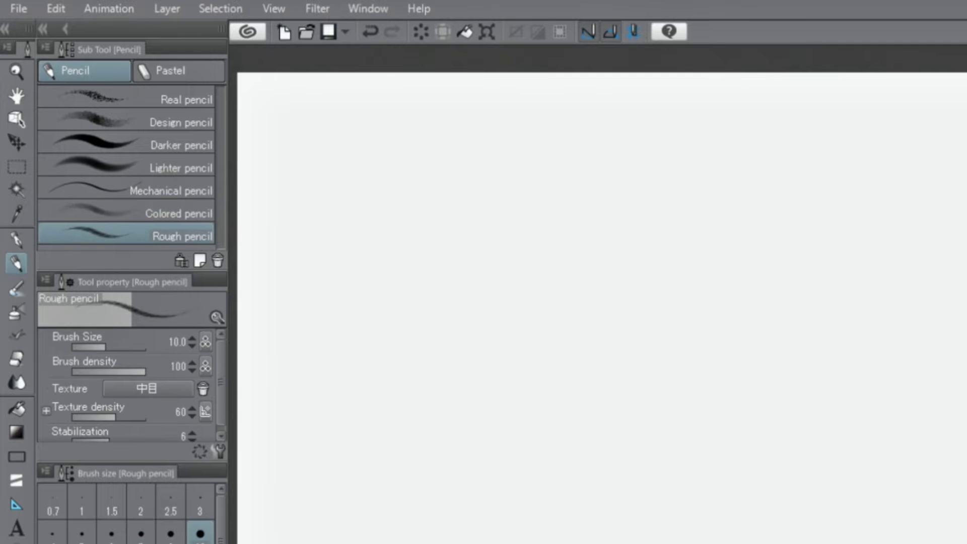
{"action": "left_click", "coordinate": [179, 97]}
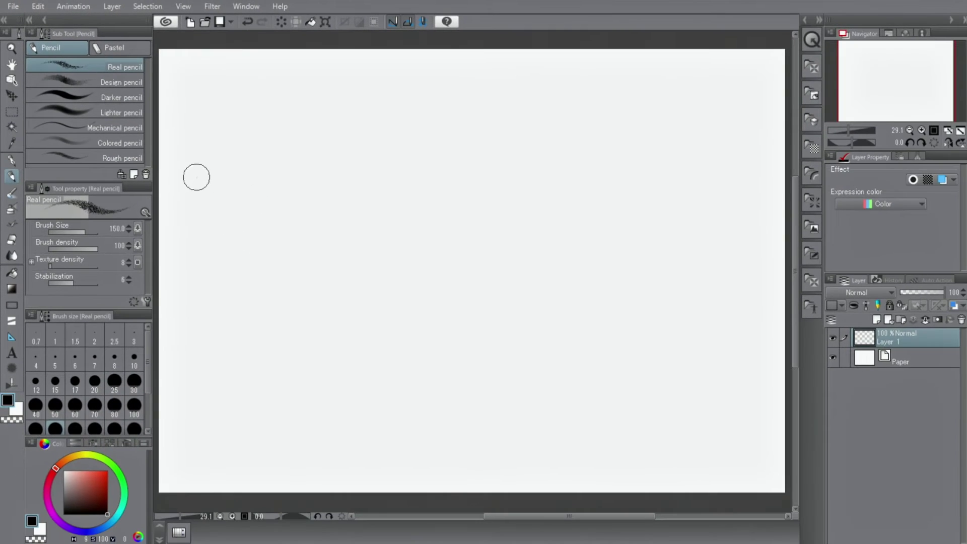
Step: Draw three Real pencil loops, then a Crayon pastel loop across the lower canvas
{"action": "left_click_drag", "start_coordinate": [291, 262], "coordinate": [471, 205]}
{"action": "mouse_move", "coordinate": [315, 137]}
{"action": "left_mouse_down"}
{"action": "mouse_move", "coordinate": [287, 212]}
{"action": "mouse_move", "coordinate": [311, 101]}
{"action": "mouse_move", "coordinate": [464, 138]}
{"action": "mouse_move", "coordinate": [519, 229]}
{"action": "mouse_move", "coordinate": [677, 193]}
{"action": "left_mouse_up"}
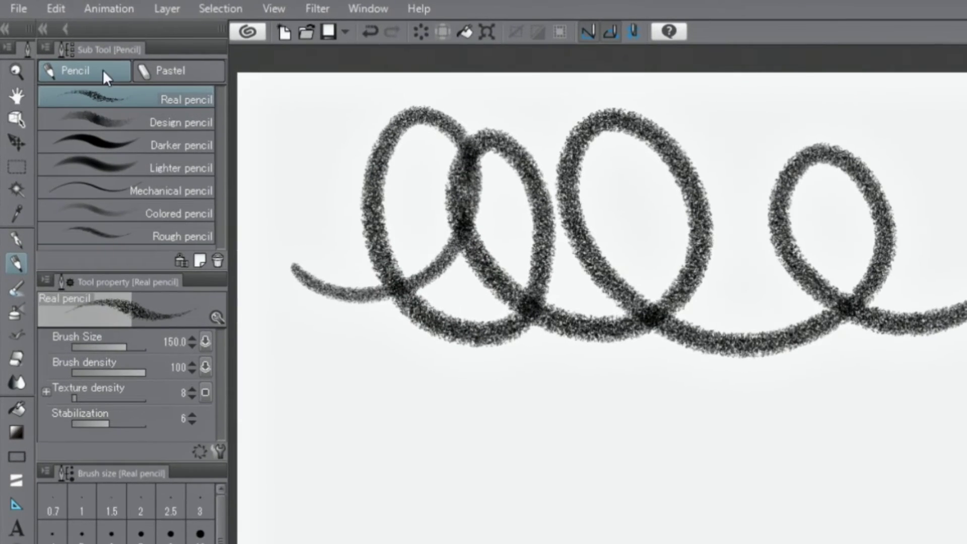
{"action": "left_click", "coordinate": [162, 69]}
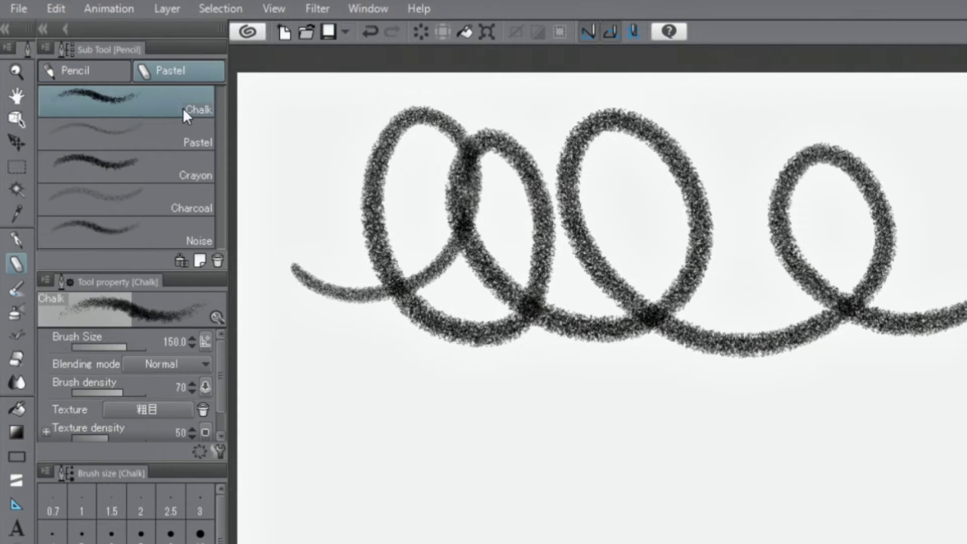
{"action": "left_click", "coordinate": [187, 134]}
{"action": "left_click", "coordinate": [179, 171]}
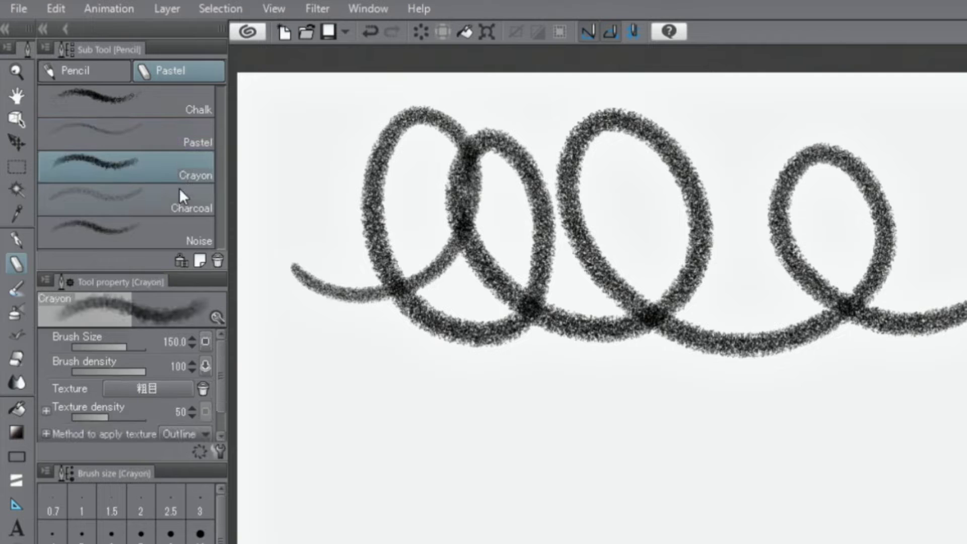
{"action": "left_click", "coordinate": [180, 202]}
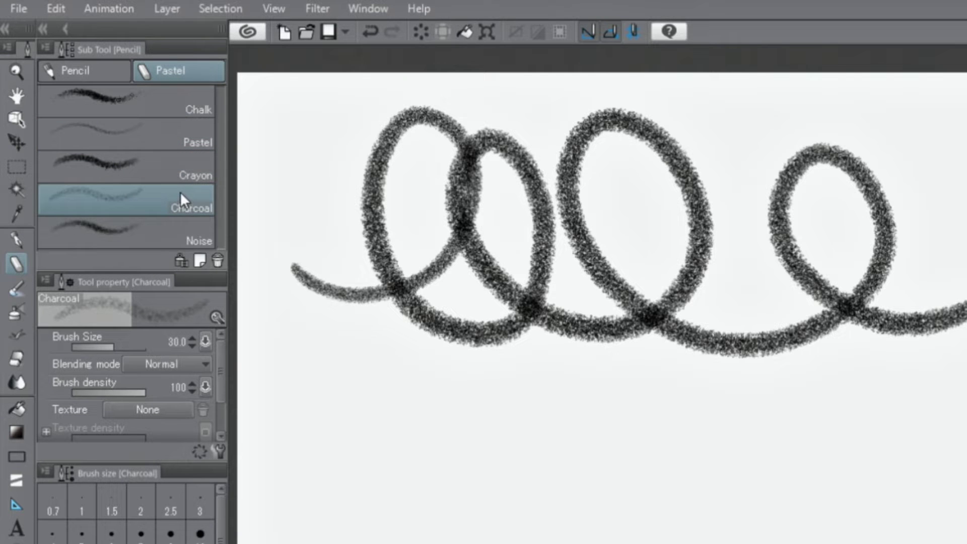
{"action": "left_click", "coordinate": [182, 228]}
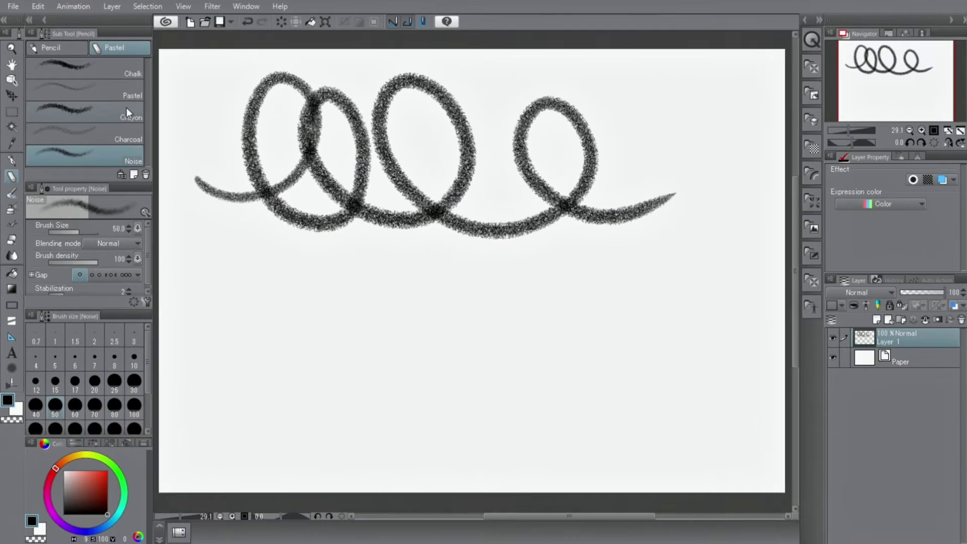
{"action": "left_click", "coordinate": [126, 109]}
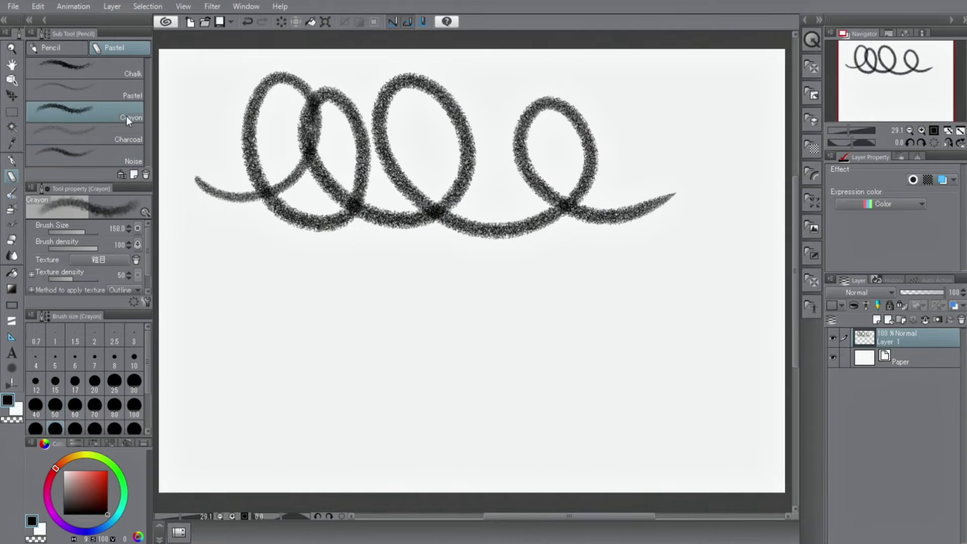
{"action": "mouse_move", "coordinate": [195, 358]}
{"action": "left_mouse_down"}
{"action": "mouse_move", "coordinate": [320, 399]}
{"action": "mouse_move", "coordinate": [276, 339]}
{"action": "mouse_move", "coordinate": [455, 297]}
{"action": "mouse_move", "coordinate": [552, 413]}
{"action": "mouse_move", "coordinate": [492, 360]}
{"action": "mouse_move", "coordinate": [619, 287]}
{"action": "mouse_move", "coordinate": [663, 398]}
{"action": "mouse_move", "coordinate": [722, 345]}
{"action": "left_mouse_up"}
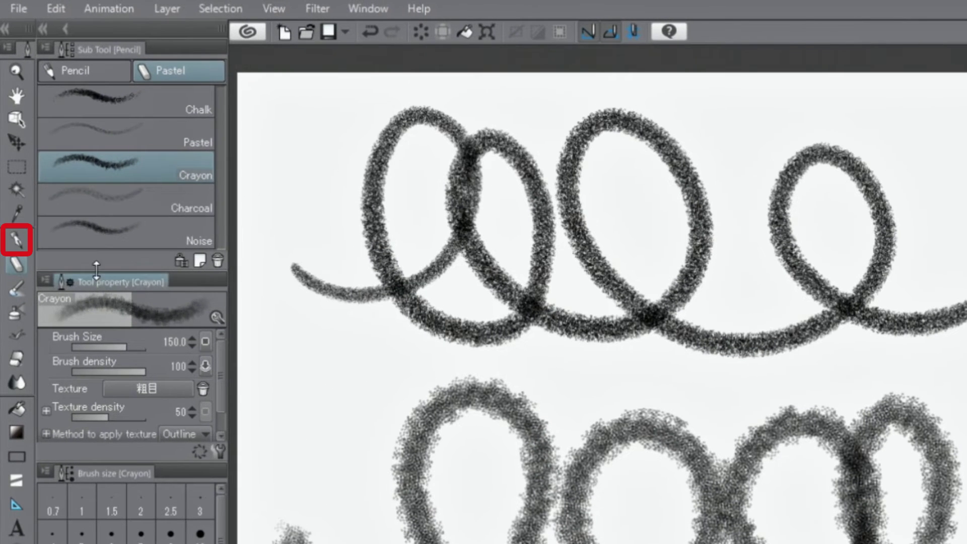
Step: Look through the Marker pens and return to the standard Pen set
{"action": "left_click", "coordinate": [14, 195]}
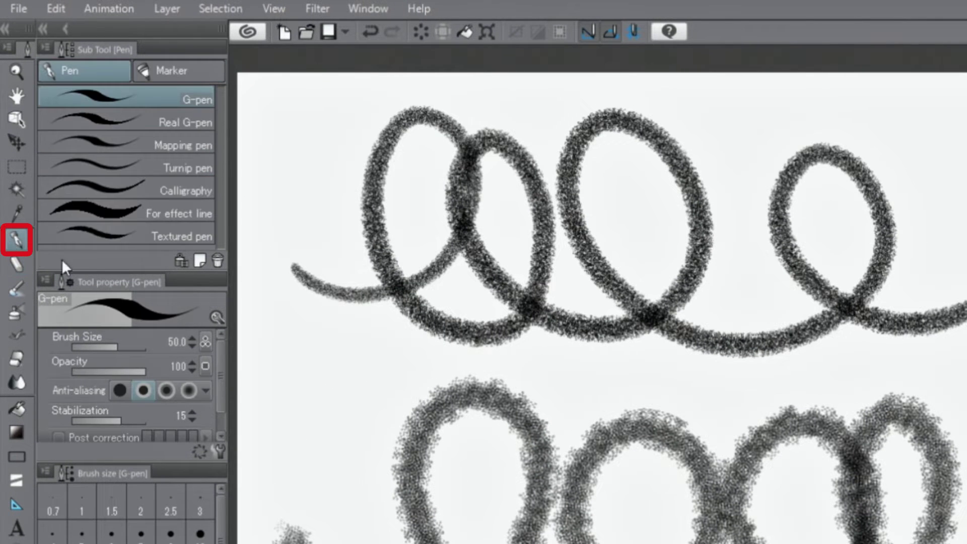
{"action": "left_click", "coordinate": [172, 73]}
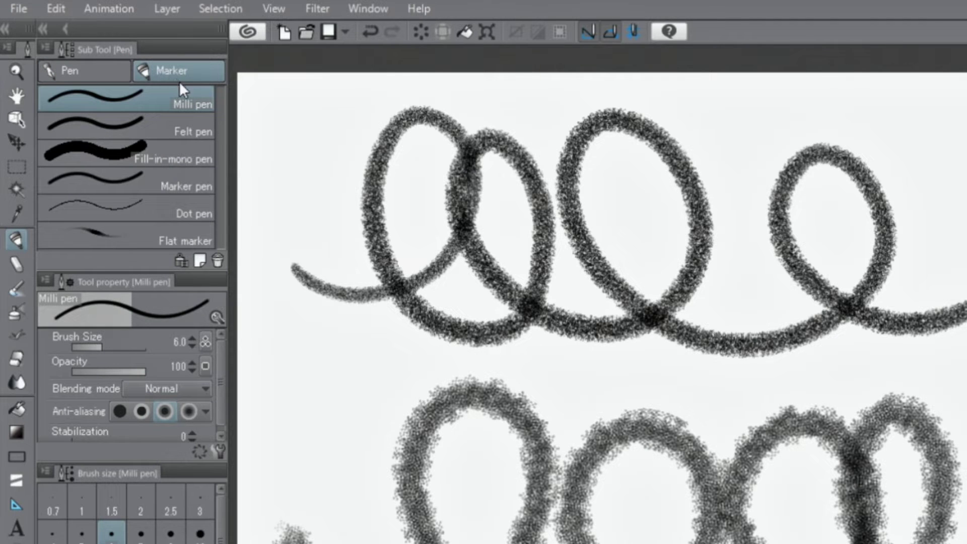
{"action": "left_click", "coordinate": [89, 71]}
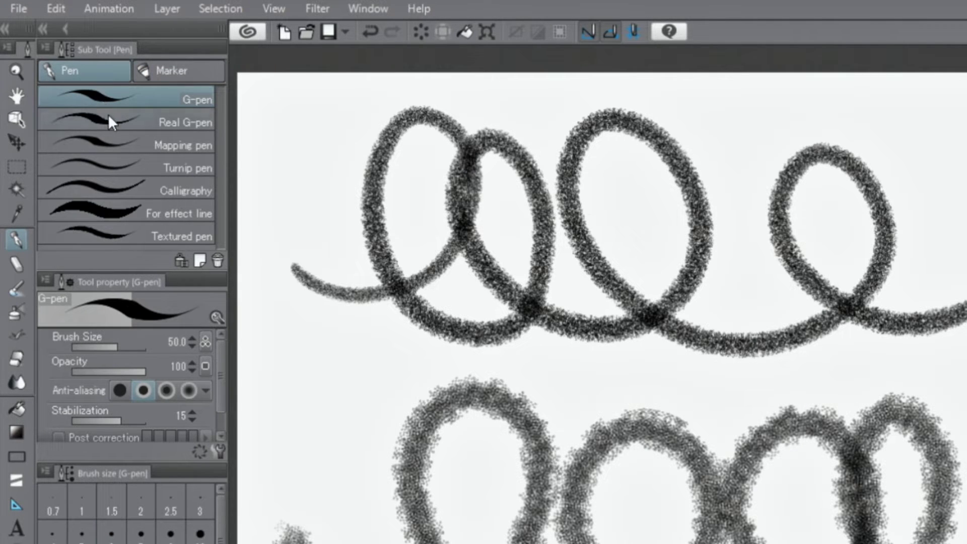
Step: Browse the Oil paint and India ink brushes, ending on Watercolor
{"action": "left_click", "coordinate": [17, 291]}
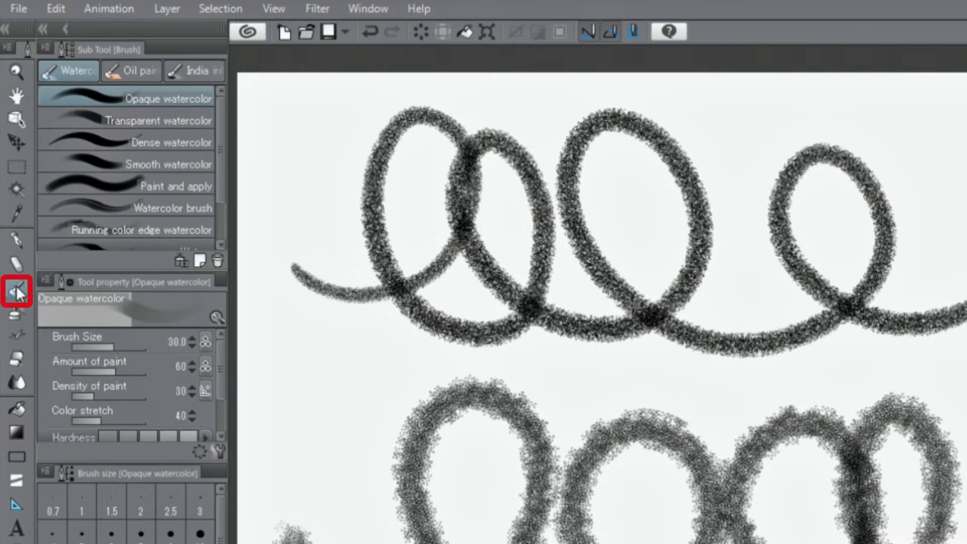
{"action": "left_click", "coordinate": [141, 69]}
{"action": "left_click", "coordinate": [183, 70]}
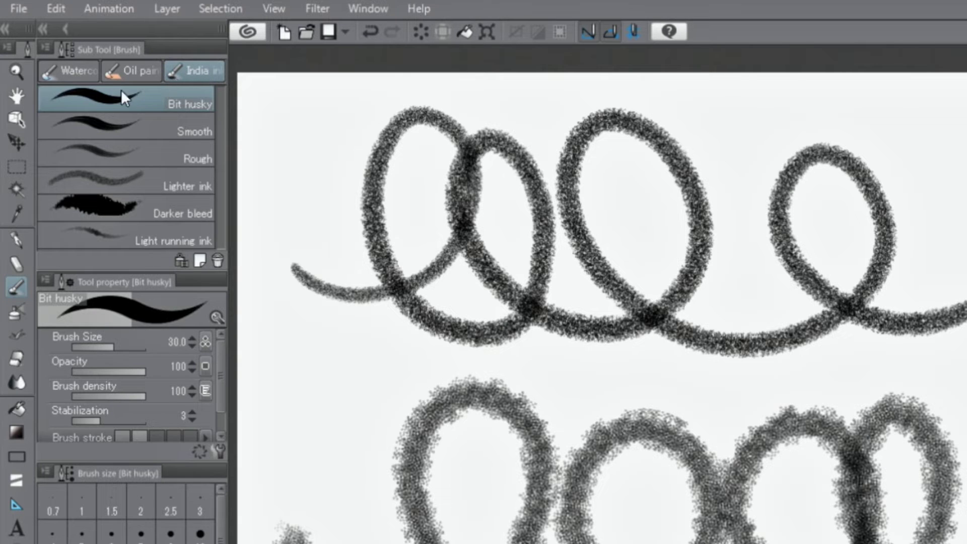
{"action": "left_click", "coordinate": [67, 70]}
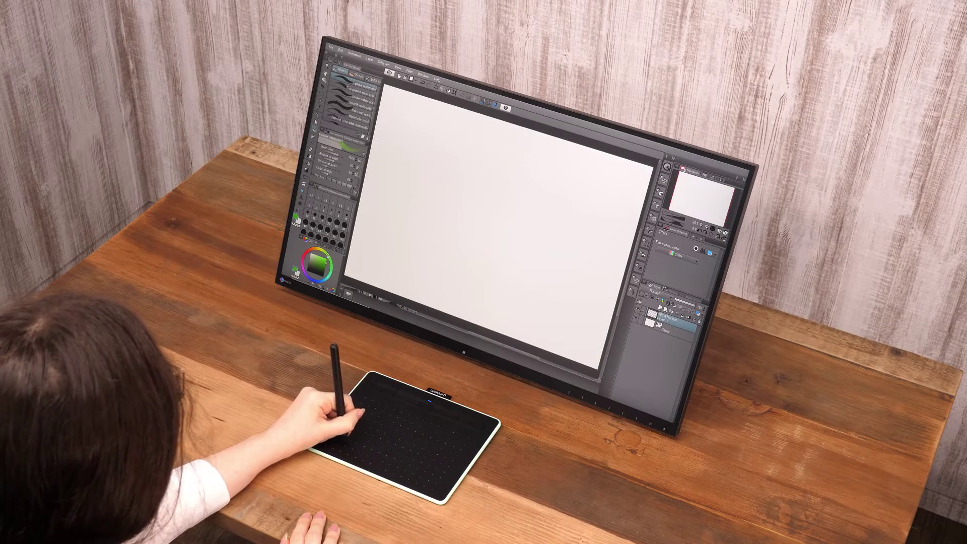
Step: Pick teal and paint a looping Opaque watercolor stroke at upper left
{"action": "left_click", "coordinate": [330, 277]}
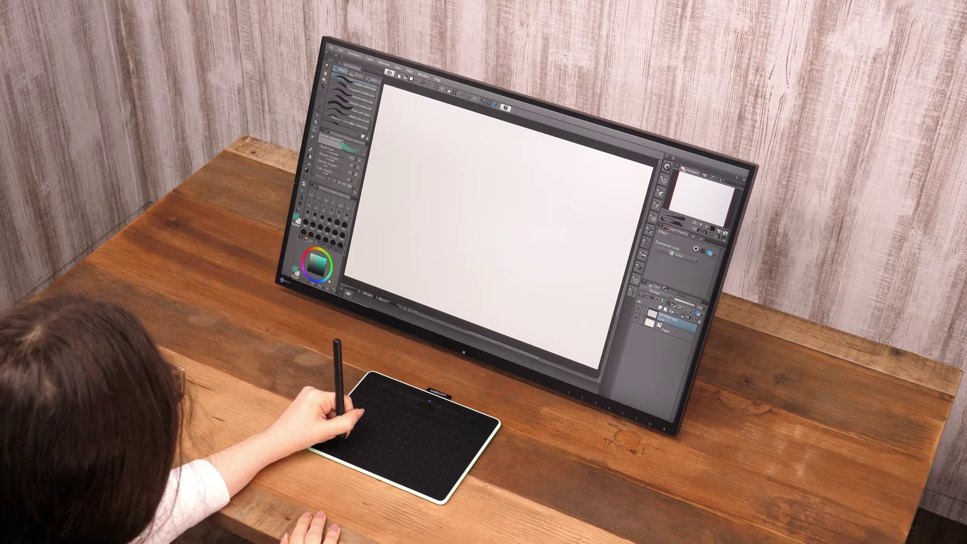
{"action": "mouse_move", "coordinate": [397, 147]}
{"action": "left_mouse_down"}
{"action": "mouse_move", "coordinate": [441, 145]}
{"action": "mouse_move", "coordinate": [437, 123]}
{"action": "mouse_move", "coordinate": [425, 159]}
{"action": "mouse_move", "coordinate": [473, 147]}
{"action": "mouse_move", "coordinate": [455, 134]}
{"action": "mouse_move", "coordinate": [457, 173]}
{"action": "mouse_move", "coordinate": [489, 146]}
{"action": "mouse_move", "coordinate": [464, 159]}
{"action": "mouse_move", "coordinate": [507, 185]}
{"action": "left_mouse_up"}
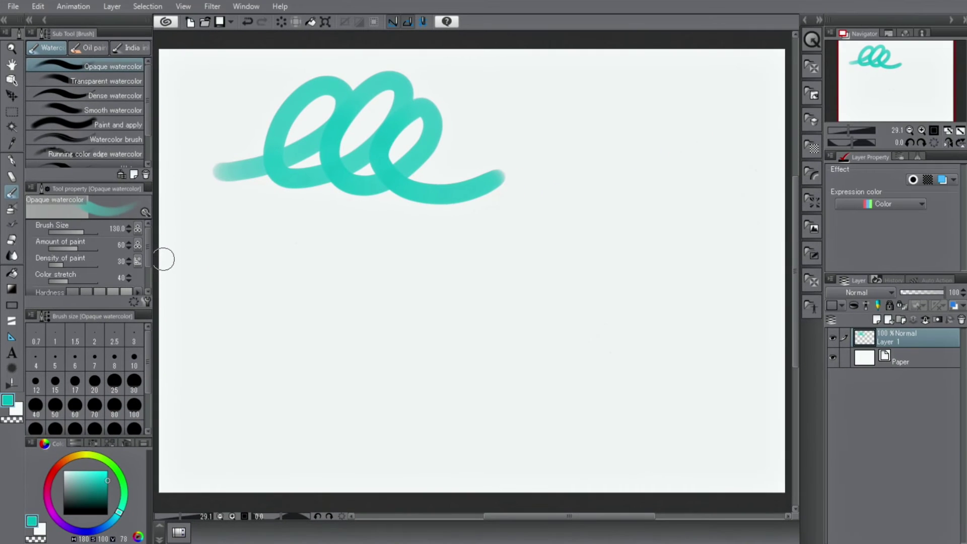
Step: Select the Oil paint brush and shift the hue from teal to deeper blue
{"action": "left_click", "coordinate": [89, 46]}
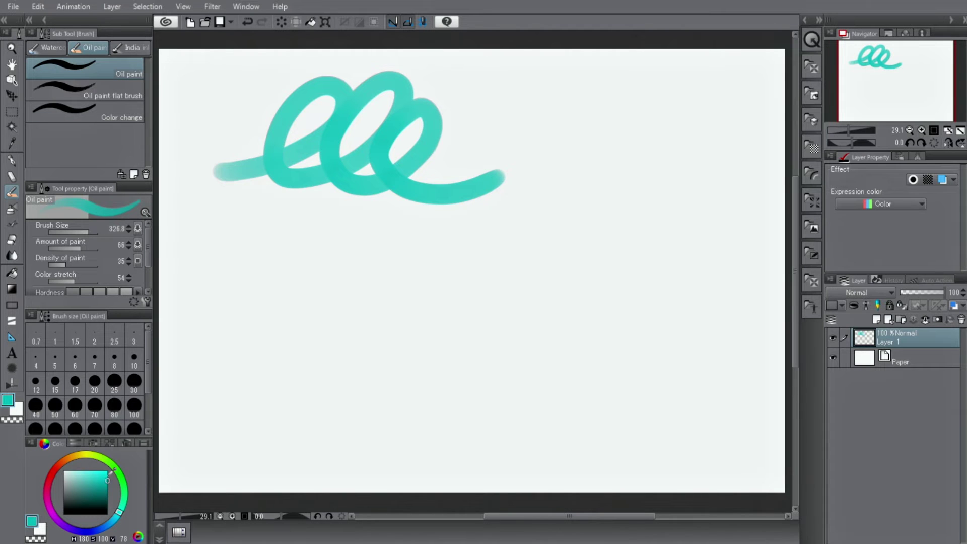
{"action": "left_click_drag", "start_coordinate": [119, 513], "coordinate": [113, 517]}
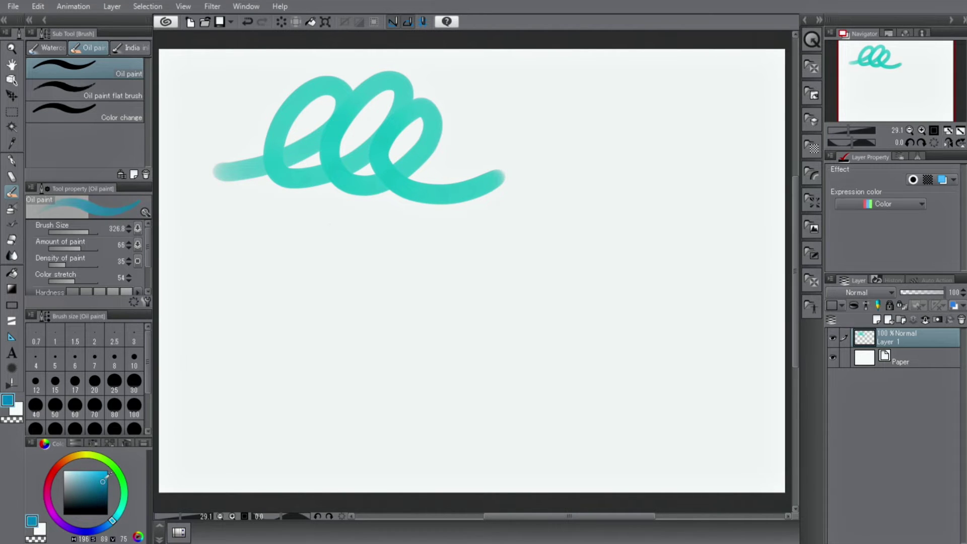
Step: Paint overlapping bright blue oil strokes, then blend magenta strokes over them
{"action": "left_click_drag", "start_coordinate": [103, 481], "coordinate": [104, 471]}
{"action": "left_click_drag", "start_coordinate": [267, 302], "coordinate": [211, 390]}
{"action": "mouse_move", "coordinate": [312, 298]}
{"action": "left_mouse_down"}
{"action": "mouse_move", "coordinate": [259, 364]}
{"action": "mouse_move", "coordinate": [384, 296]}
{"action": "mouse_move", "coordinate": [356, 395]}
{"action": "left_mouse_up"}
{"action": "left_click_drag", "start_coordinate": [398, 327], "coordinate": [373, 413]}
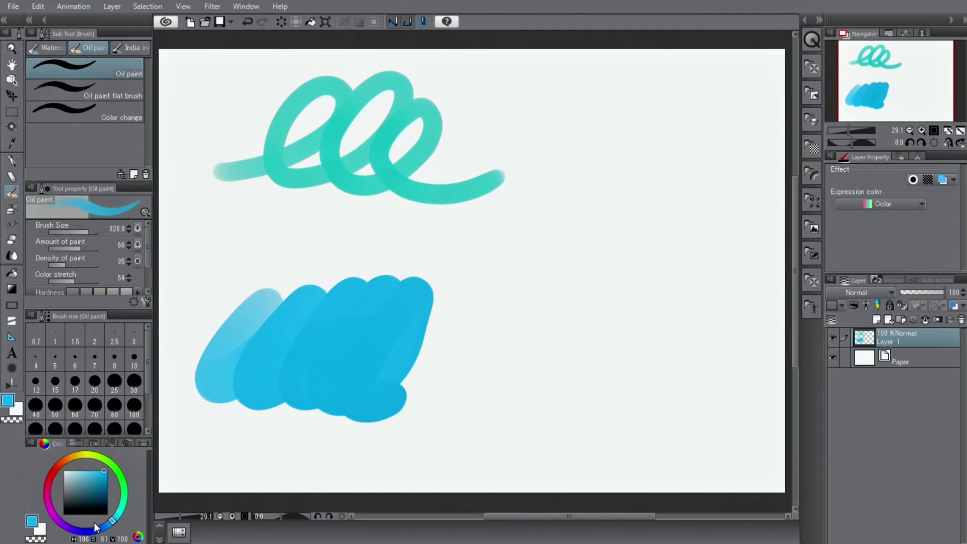
{"action": "left_click_drag", "start_coordinate": [90, 535], "coordinate": [53, 514]}
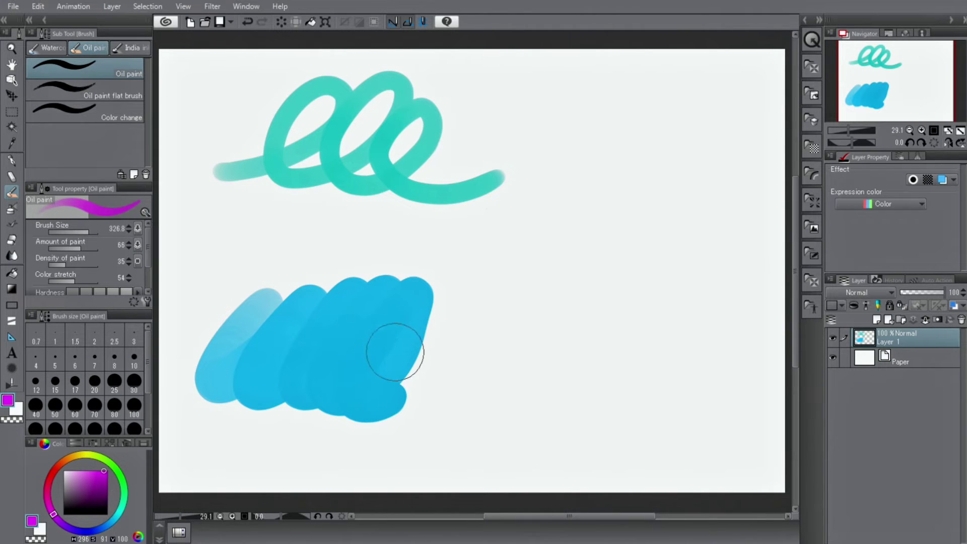
{"action": "mouse_move", "coordinate": [390, 295]}
{"action": "left_mouse_down"}
{"action": "mouse_move", "coordinate": [388, 398]}
{"action": "mouse_move", "coordinate": [464, 324]}
{"action": "mouse_move", "coordinate": [496, 378]}
{"action": "mouse_move", "coordinate": [524, 305]}
{"action": "mouse_move", "coordinate": [542, 383]}
{"action": "left_mouse_up"}
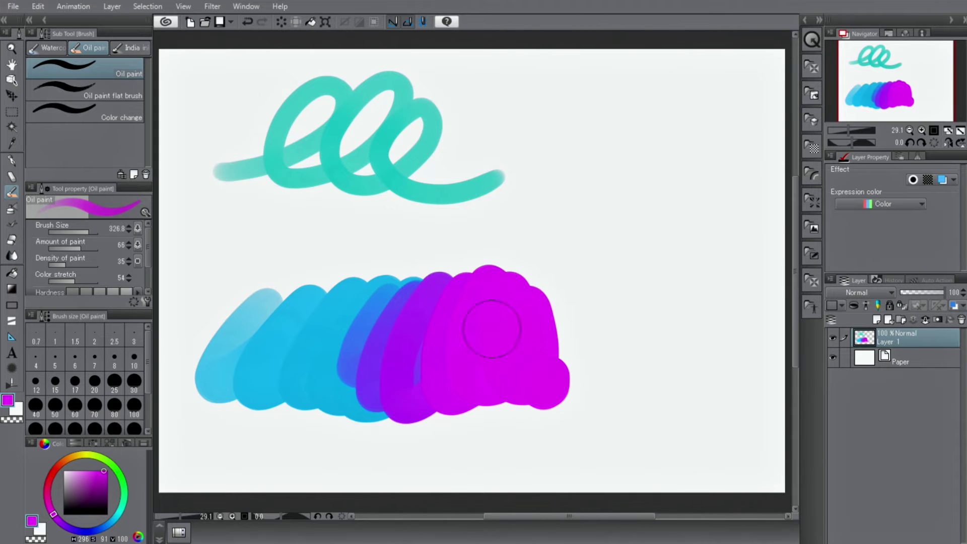
Step: Draw an orange looping India ink stroke at the upper right
{"action": "left_click", "coordinate": [126, 48]}
{"action": "left_click_drag", "start_coordinate": [51, 482], "coordinate": [65, 460]}
{"action": "mouse_move", "coordinate": [664, 107]}
{"action": "left_mouse_down"}
{"action": "mouse_move", "coordinate": [611, 252]}
{"action": "mouse_move", "coordinate": [738, 198]}
{"action": "mouse_move", "coordinate": [702, 302]}
{"action": "left_mouse_up"}
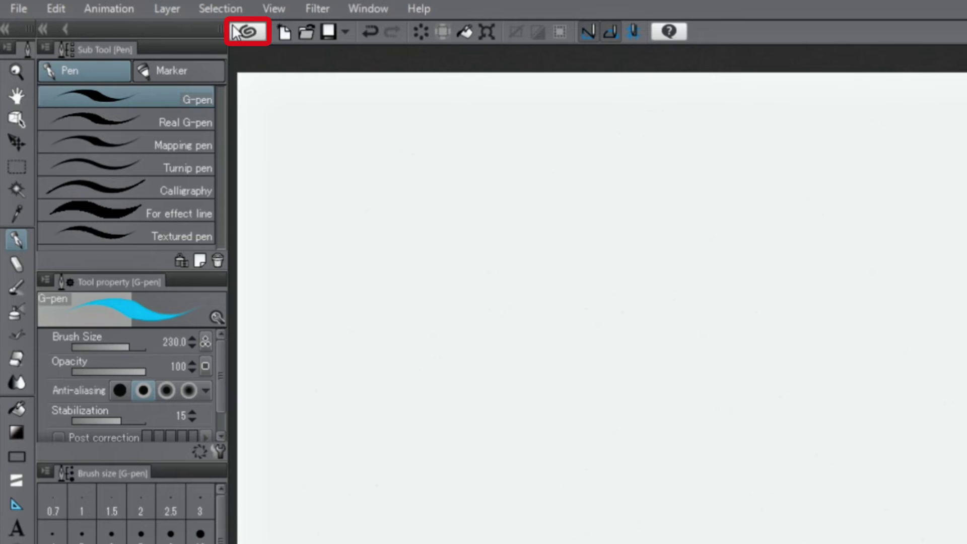
{"action": "left_click", "coordinate": [234, 33]}
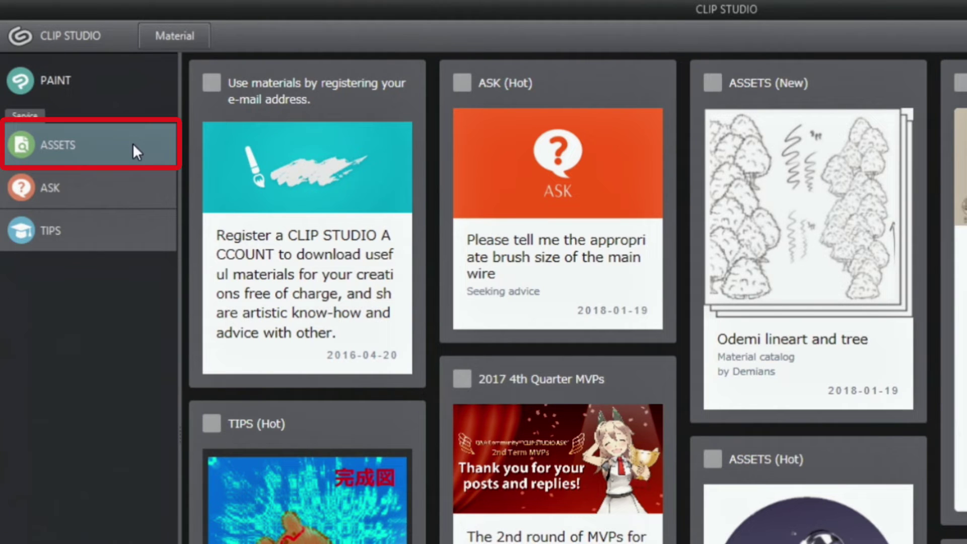
{"action": "left_click", "coordinate": [132, 142]}
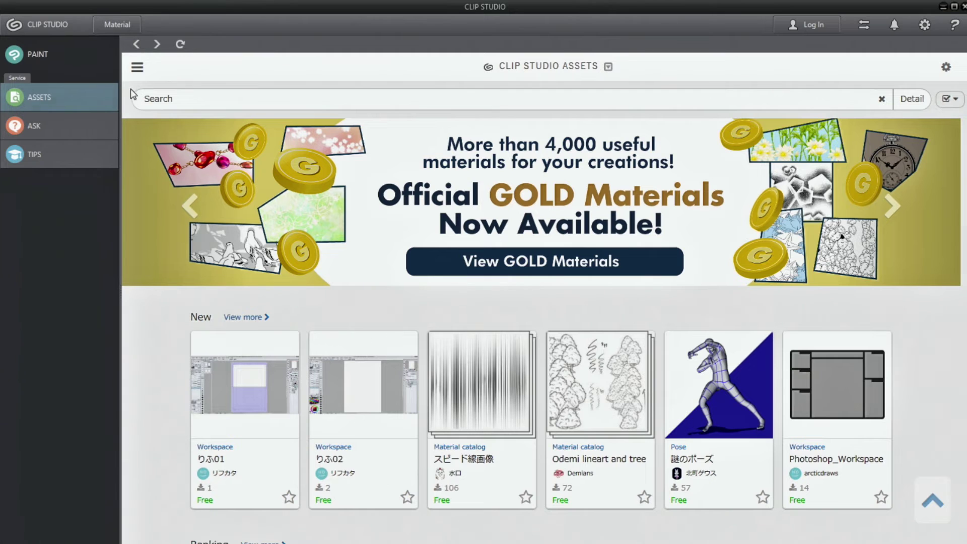
{"action": "left_click", "coordinate": [87, 53]}
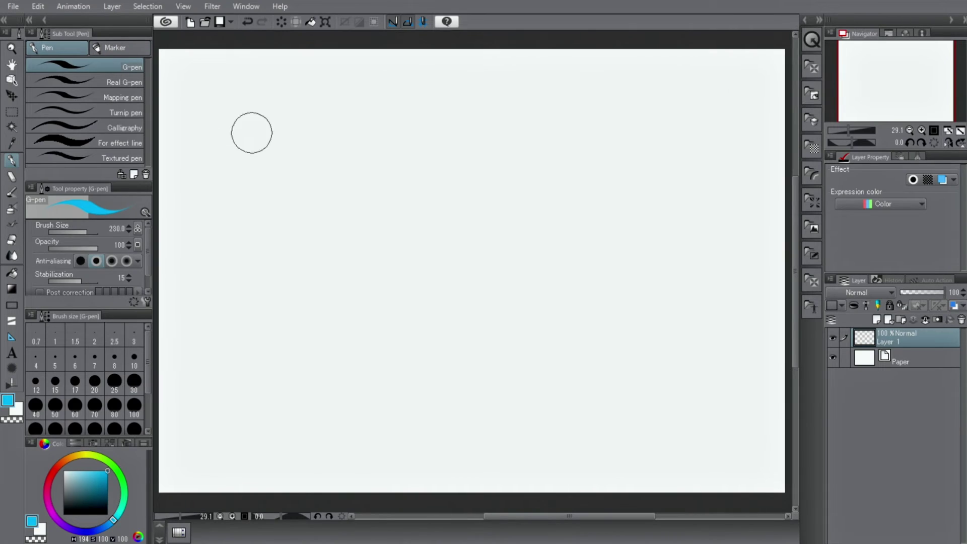
Step: Paint a large blue '1' on Layer 1, then add raster Layer 2
{"action": "mouse_move", "coordinate": [382, 186]}
{"action": "left_mouse_down"}
{"action": "mouse_move", "coordinate": [439, 147]}
{"action": "mouse_move", "coordinate": [450, 113]}
{"action": "mouse_move", "coordinate": [419, 232]}
{"action": "mouse_move", "coordinate": [426, 314]}
{"action": "mouse_move", "coordinate": [361, 335]}
{"action": "left_mouse_up"}
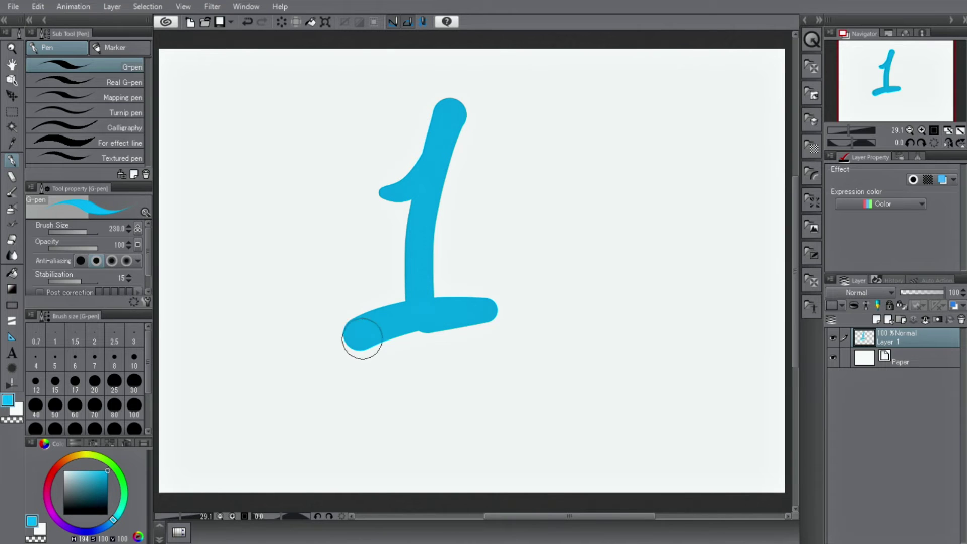
{"action": "left_click", "coordinate": [116, 7]}
{"action": "mouse_move", "coordinate": [216, 34]}
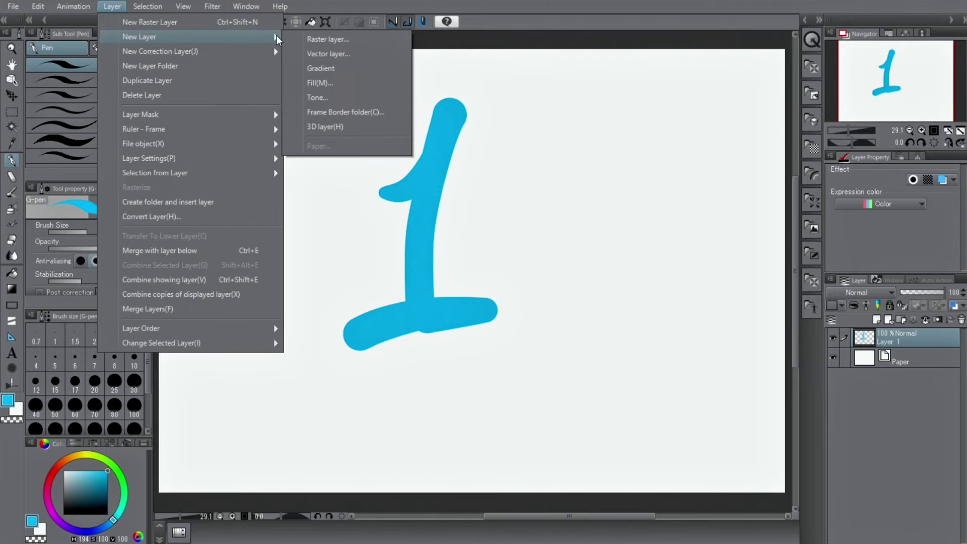
{"action": "left_click", "coordinate": [308, 39]}
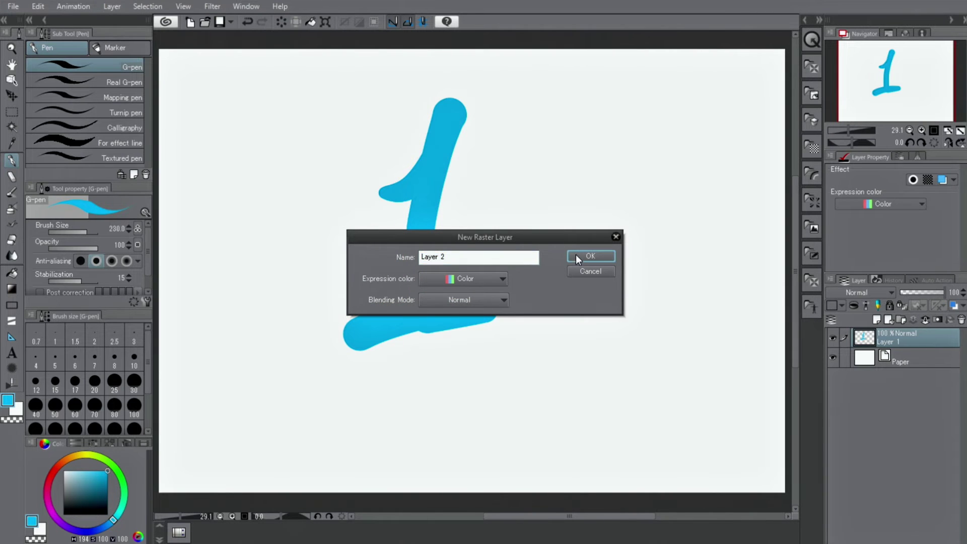
{"action": "left_click", "coordinate": [576, 256]}
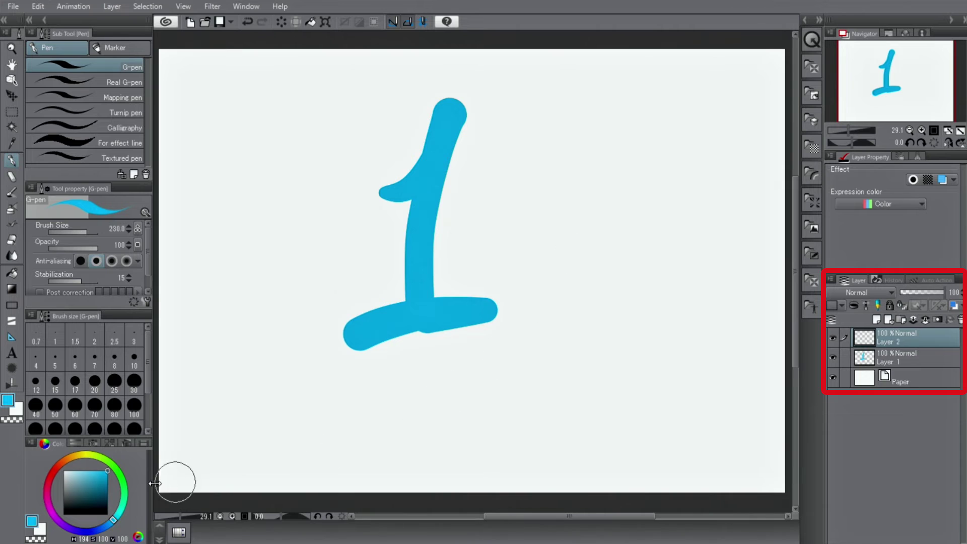
Step: Draw an orange 2 over the blue 1, toggle Layer 2's visibility, then erase a gap through the 2
{"action": "left_click", "coordinate": [67, 459]}
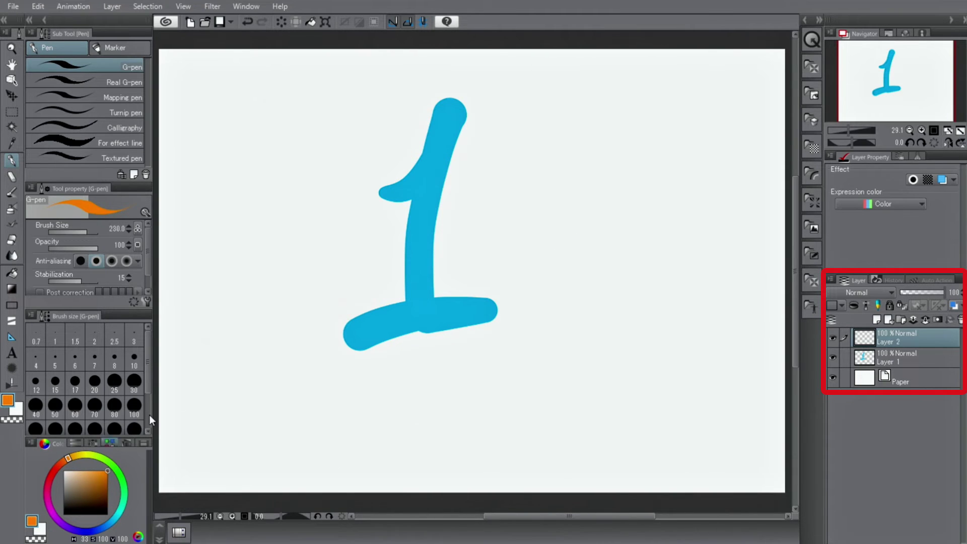
{"action": "mouse_move", "coordinate": [381, 163]}
{"action": "left_mouse_down"}
{"action": "mouse_move", "coordinate": [466, 185]}
{"action": "mouse_move", "coordinate": [333, 298]}
{"action": "mouse_move", "coordinate": [527, 348]}
{"action": "left_mouse_up"}
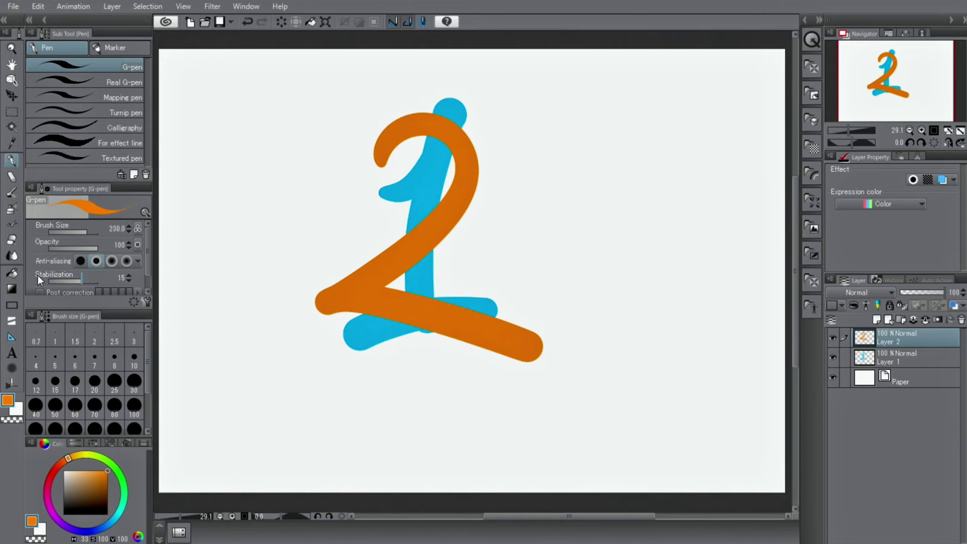
{"action": "left_click", "coordinate": [12, 240]}
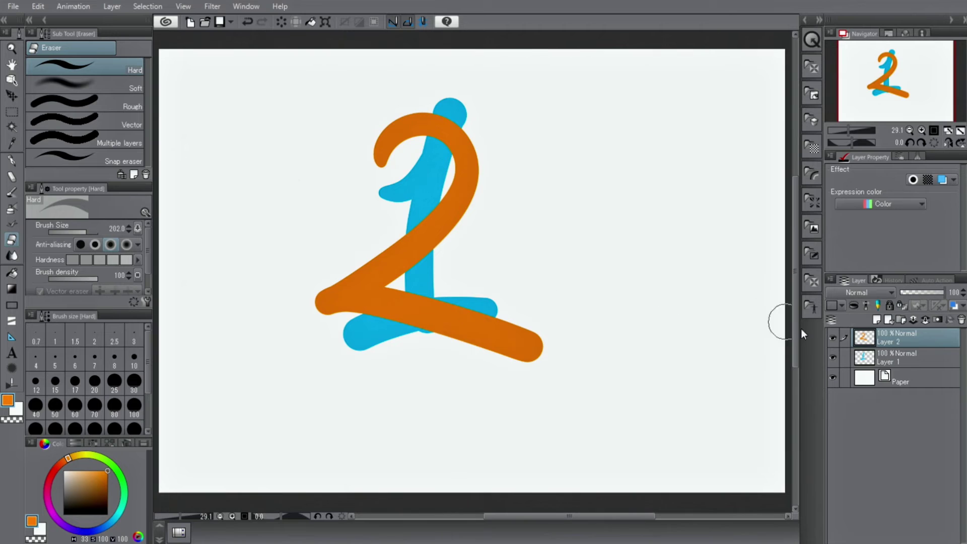
{"action": "left_click", "coordinate": [834, 337]}
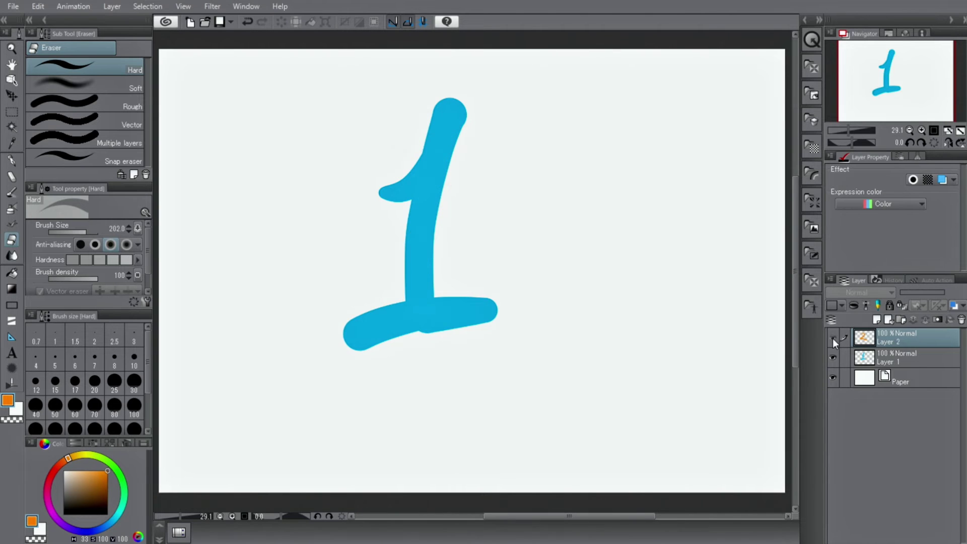
{"action": "left_click", "coordinate": [833, 338]}
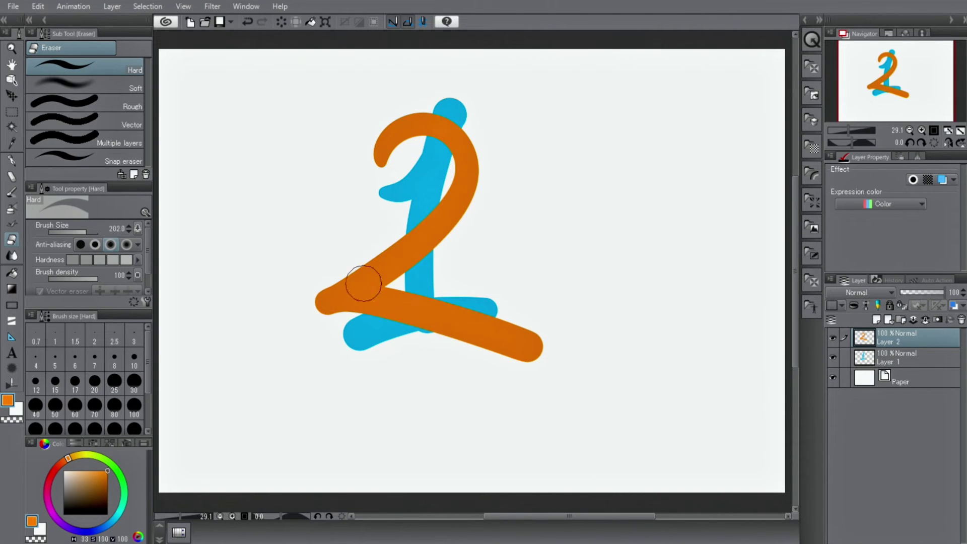
{"action": "mouse_move", "coordinate": [362, 214]}
{"action": "left_mouse_down"}
{"action": "mouse_move", "coordinate": [430, 368]}
{"action": "mouse_move", "coordinate": [380, 226]}
{"action": "left_mouse_up"}
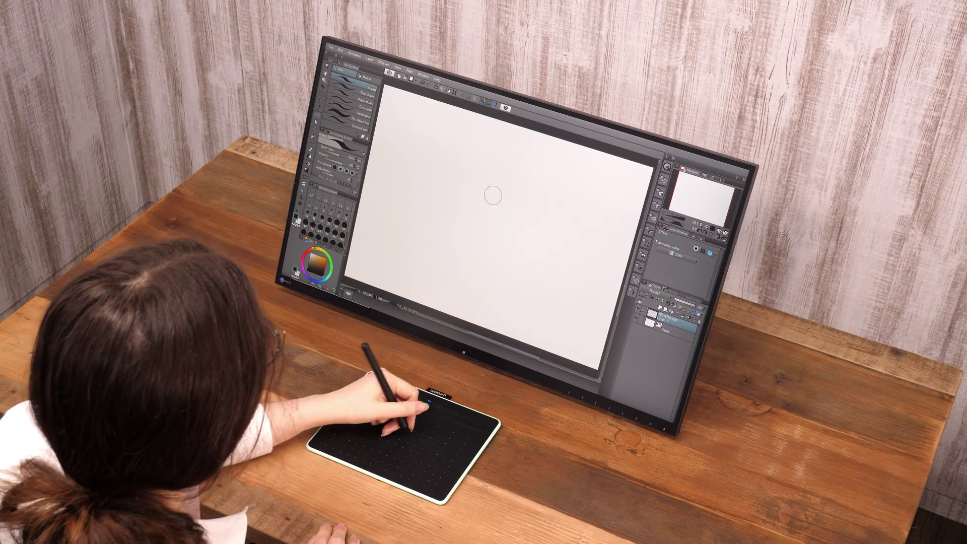
Step: Draw two round black G-pen eyes with white highlights near the top of the canvas
{"action": "mouse_move", "coordinate": [524, 194]}
{"action": "left_mouse_down"}
{"action": "mouse_move", "coordinate": [531, 210]}
{"action": "mouse_move", "coordinate": [536, 196]}
{"action": "left_mouse_up"}
{"action": "mouse_move", "coordinate": [476, 175]}
{"action": "left_mouse_down"}
{"action": "mouse_move", "coordinate": [476, 198]}
{"action": "mouse_move", "coordinate": [478, 177]}
{"action": "mouse_move", "coordinate": [478, 187]}
{"action": "left_mouse_up"}
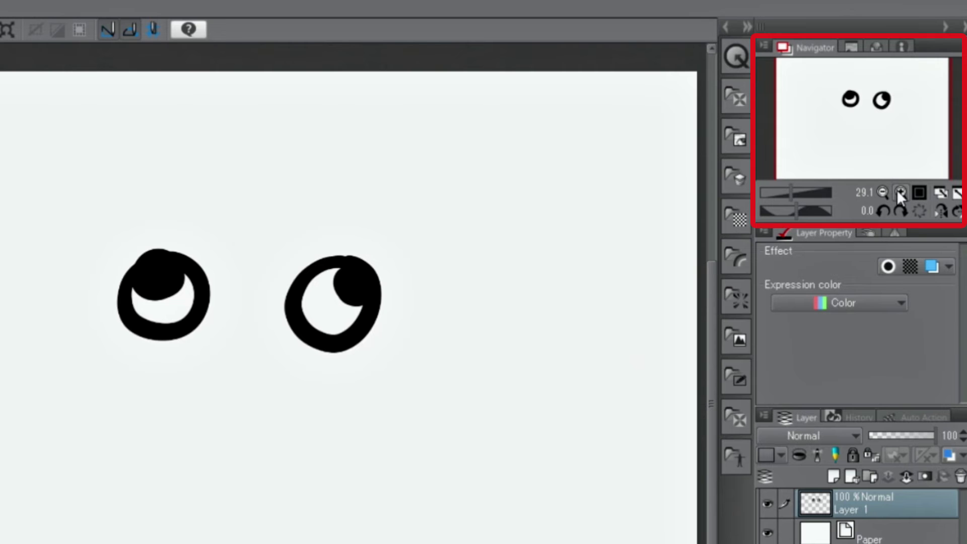
Step: Zoom in on the eyes and draw the muzzle with an oval nose below them
{"action": "left_click", "coordinate": [899, 193]}
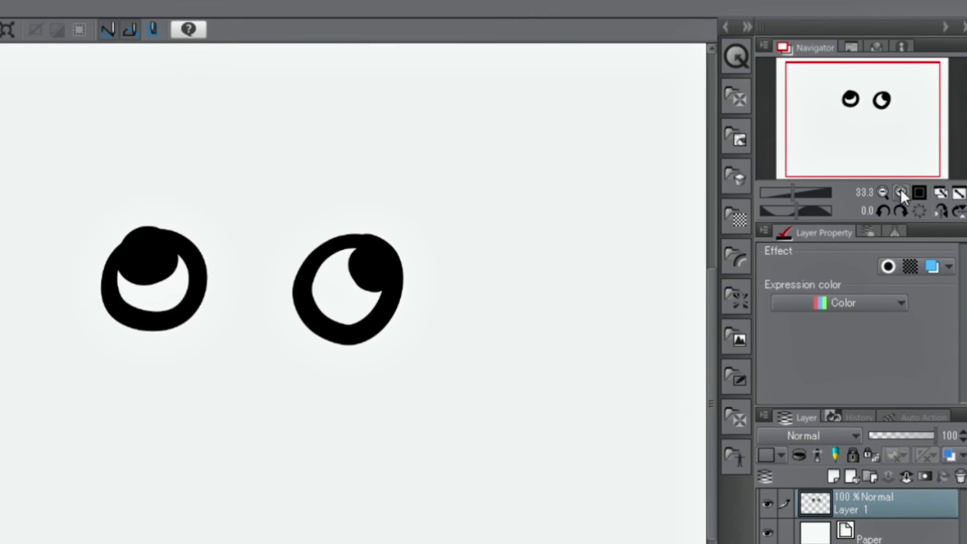
{"action": "left_click", "coordinate": [900, 192]}
{"action": "left_click_drag", "start_coordinate": [859, 119], "coordinate": [860, 123]}
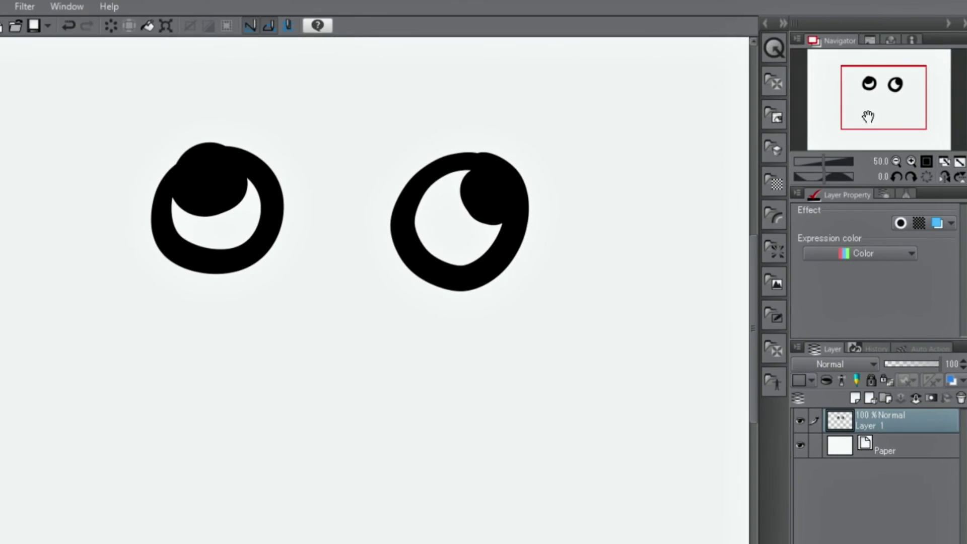
{"action": "mouse_move", "coordinate": [305, 308]}
{"action": "left_mouse_down"}
{"action": "mouse_move", "coordinate": [345, 316]}
{"action": "mouse_move", "coordinate": [266, 291]}
{"action": "mouse_move", "coordinate": [229, 341]}
{"action": "mouse_move", "coordinate": [238, 411]}
{"action": "mouse_move", "coordinate": [279, 418]}
{"action": "mouse_move", "coordinate": [321, 392]}
{"action": "mouse_move", "coordinate": [336, 412]}
{"action": "mouse_move", "coordinate": [368, 418]}
{"action": "mouse_move", "coordinate": [401, 400]}
{"action": "mouse_move", "coordinate": [420, 351]}
{"action": "mouse_move", "coordinate": [393, 296]}
{"action": "mouse_move", "coordinate": [357, 281]}
{"action": "mouse_move", "coordinate": [297, 280]}
{"action": "left_mouse_up"}
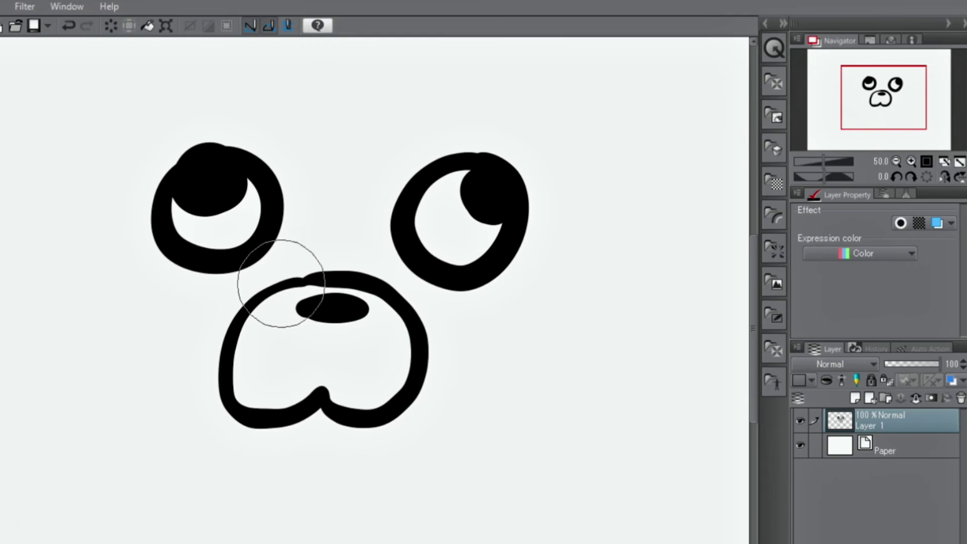
Step: Draw the left and right floppy ears beside the eyes
{"action": "left_click", "coordinate": [896, 162]}
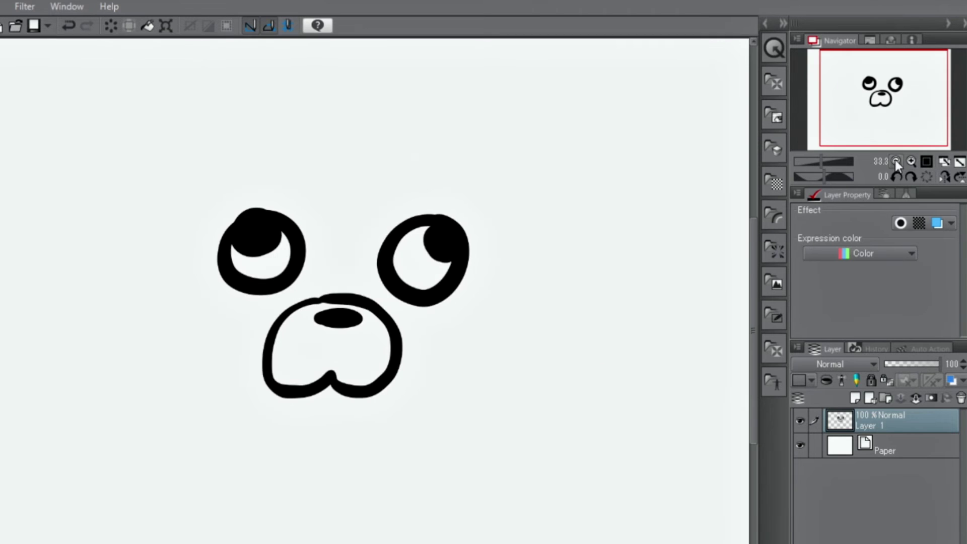
{"action": "mouse_move", "coordinate": [124, 168]}
{"action": "left_mouse_down"}
{"action": "mouse_move", "coordinate": [184, 147]}
{"action": "mouse_move", "coordinate": [228, 172]}
{"action": "mouse_move", "coordinate": [199, 223]}
{"action": "mouse_move", "coordinate": [148, 255]}
{"action": "mouse_move", "coordinate": [119, 217]}
{"action": "mouse_move", "coordinate": [139, 150]}
{"action": "left_mouse_up"}
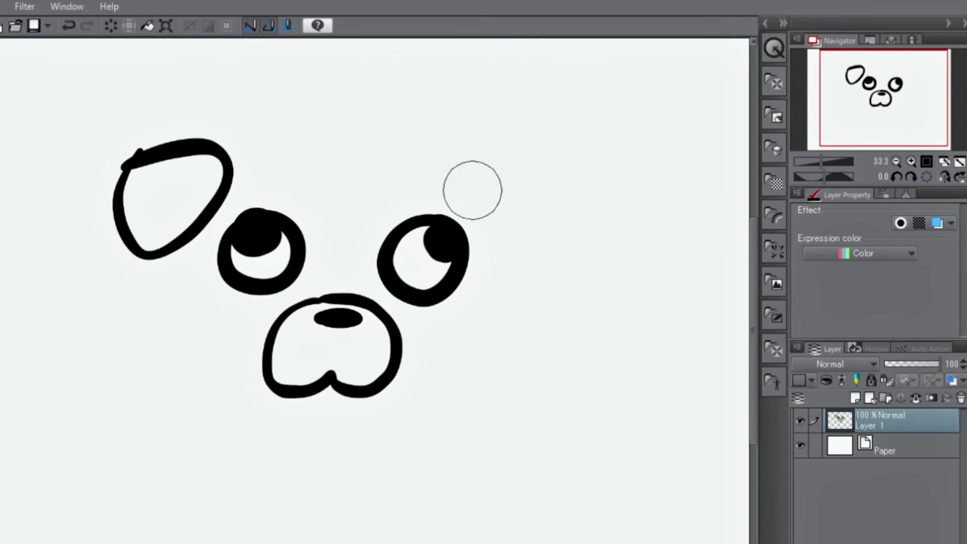
{"action": "mouse_move", "coordinate": [484, 162]}
{"action": "left_mouse_down"}
{"action": "mouse_move", "coordinate": [537, 172]}
{"action": "mouse_move", "coordinate": [566, 207]}
{"action": "mouse_move", "coordinate": [553, 248]}
{"action": "mouse_move", "coordinate": [526, 273]}
{"action": "mouse_move", "coordinate": [492, 249]}
{"action": "mouse_move", "coordinate": [477, 216]}
{"action": "mouse_move", "coordinate": [477, 153]}
{"action": "mouse_move", "coordinate": [487, 145]}
{"action": "mouse_move", "coordinate": [504, 168]}
{"action": "left_mouse_up"}
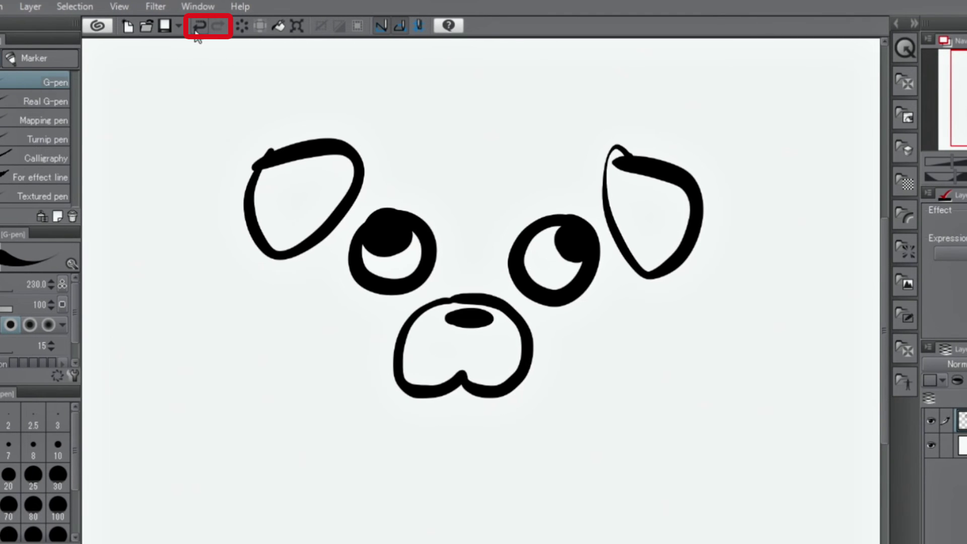
Step: Replace the right ear stroke with a closed-loop ear, discarding a first jaw attempt
{"action": "left_click", "coordinate": [198, 26]}
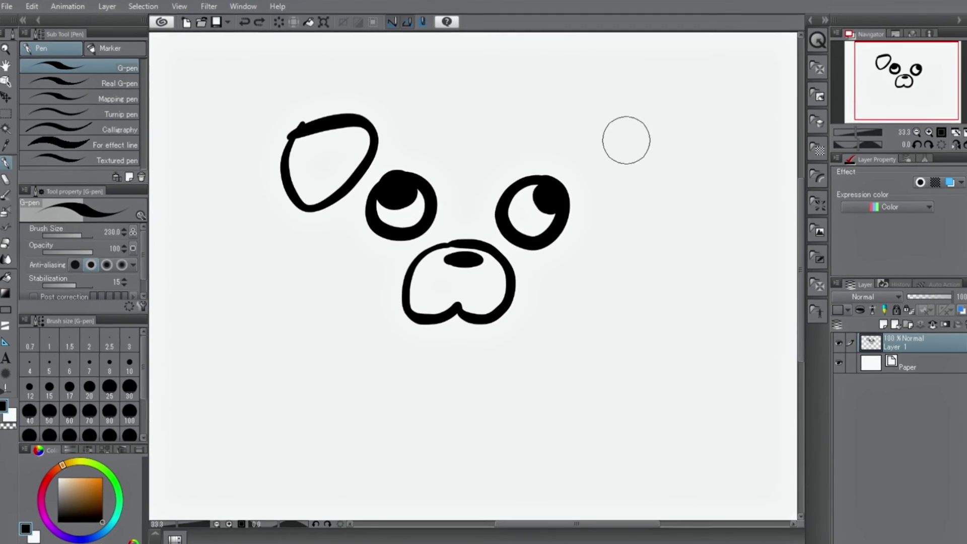
{"action": "mouse_move", "coordinate": [594, 131]}
{"action": "left_mouse_down"}
{"action": "mouse_move", "coordinate": [660, 159]}
{"action": "mouse_move", "coordinate": [639, 201]}
{"action": "mouse_move", "coordinate": [607, 205]}
{"action": "mouse_move", "coordinate": [585, 164]}
{"action": "mouse_move", "coordinate": [590, 139]}
{"action": "mouse_move", "coordinate": [411, 136]}
{"action": "left_mouse_up"}
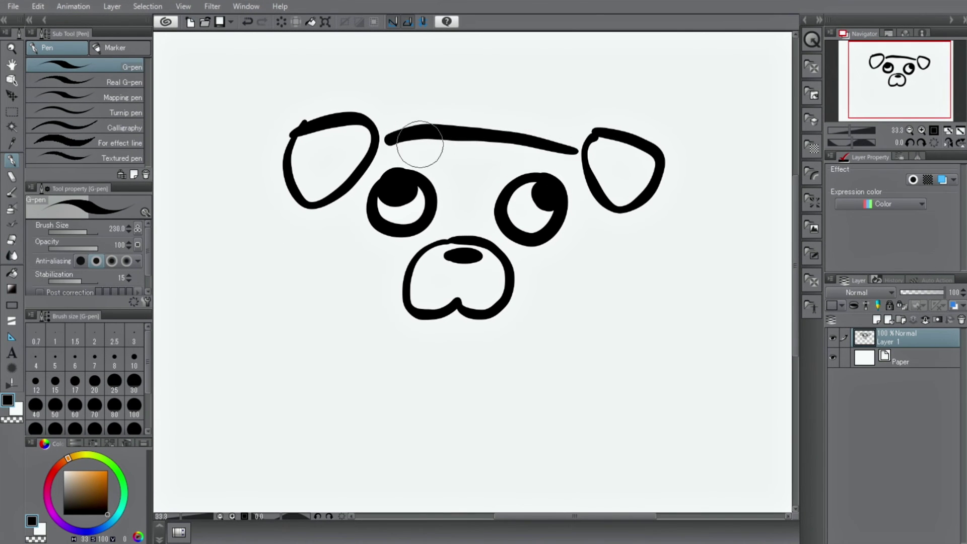
{"action": "mouse_move", "coordinate": [611, 216]}
{"action": "left_mouse_down"}
{"action": "mouse_move", "coordinate": [612, 236]}
{"action": "mouse_move", "coordinate": [593, 283]}
{"action": "mouse_move", "coordinate": [550, 319]}
{"action": "mouse_move", "coordinate": [428, 326]}
{"action": "mouse_move", "coordinate": [356, 304]}
{"action": "mouse_move", "coordinate": [328, 260]}
{"action": "mouse_move", "coordinate": [331, 197]}
{"action": "left_mouse_up"}
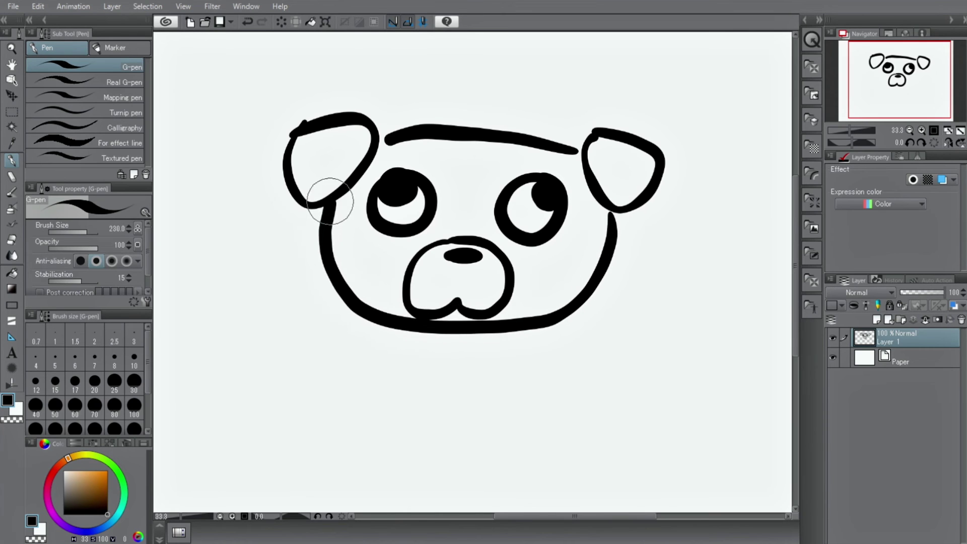
{"action": "left_click", "coordinate": [247, 22]}
Step: Draw the jaw from the right side around the chin to the left cheek, plus the mouth line and tongue
{"action": "mouse_move", "coordinate": [622, 215]}
{"action": "left_mouse_down"}
{"action": "mouse_move", "coordinate": [607, 279]}
{"action": "mouse_move", "coordinate": [558, 318]}
{"action": "mouse_move", "coordinate": [499, 335]}
{"action": "left_mouse_up"}
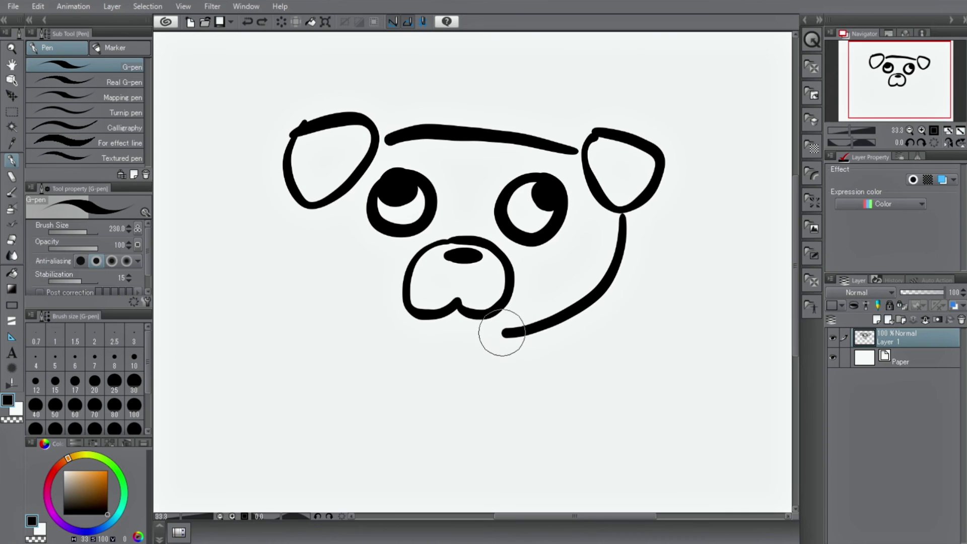
{"action": "mouse_move", "coordinate": [438, 334]}
{"action": "left_mouse_down"}
{"action": "mouse_move", "coordinate": [410, 334]}
{"action": "mouse_move", "coordinate": [352, 310]}
{"action": "mouse_move", "coordinate": [325, 251]}
{"action": "mouse_move", "coordinate": [336, 201]}
{"action": "left_mouse_up"}
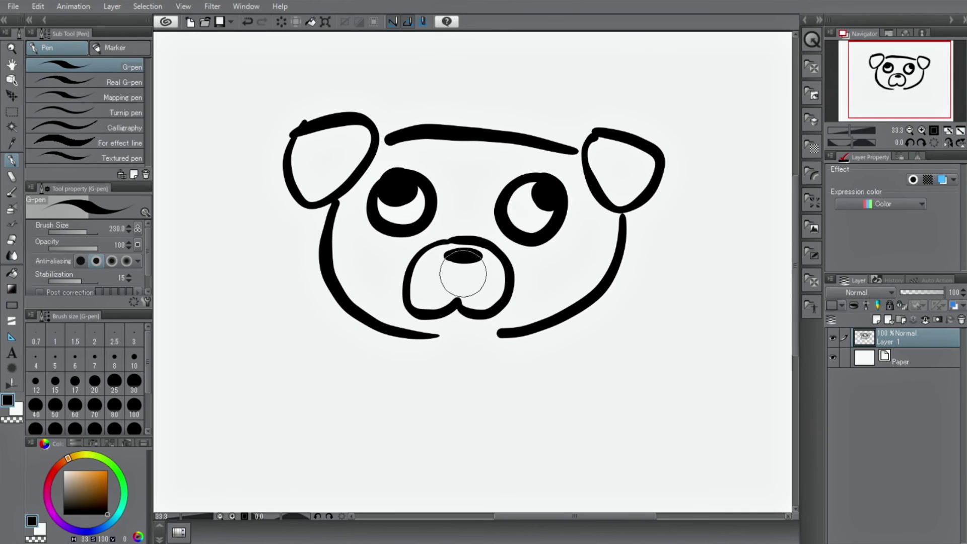
{"action": "mouse_move", "coordinate": [455, 276]}
{"action": "left_mouse_down"}
{"action": "mouse_move", "coordinate": [454, 321]}
{"action": "mouse_move", "coordinate": [473, 342]}
{"action": "mouse_move", "coordinate": [432, 312]}
{"action": "left_mouse_up"}
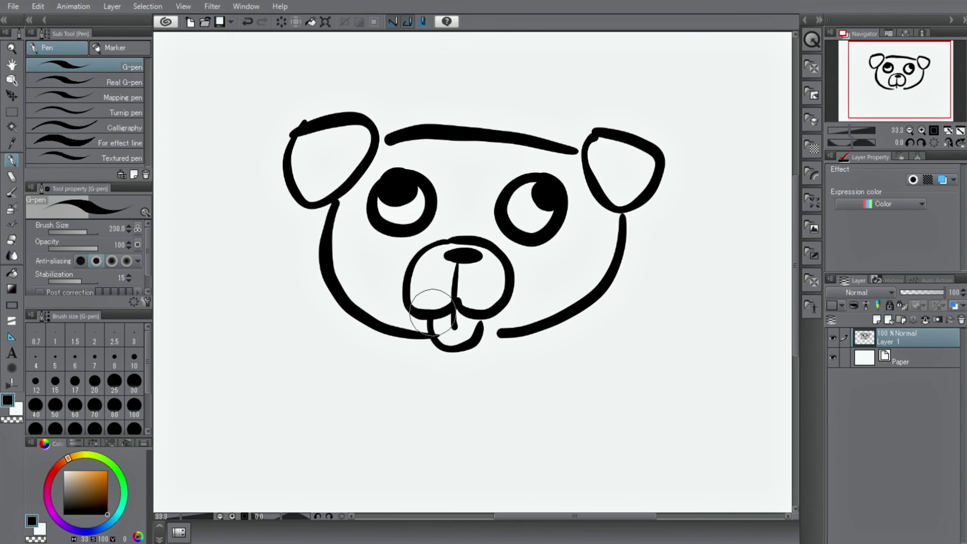